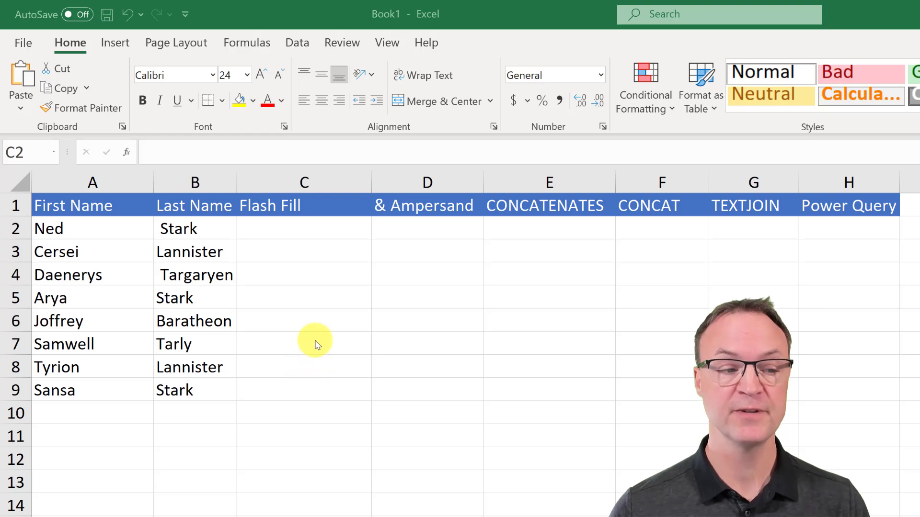
# Enter the first person's full name in C2, start the second in C3, and accept the Flash Fill suggestion down to C9
pyautogui.click(275, 232)
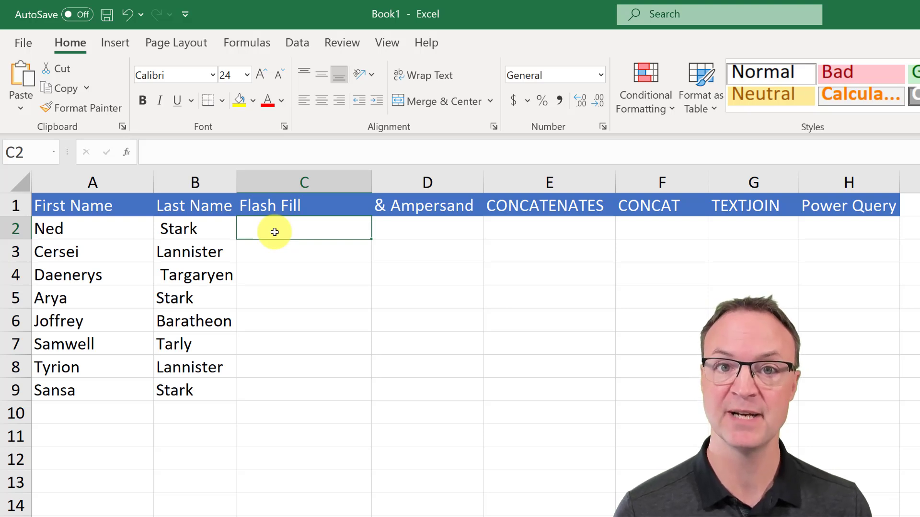
pyautogui.write('Ned Stark')
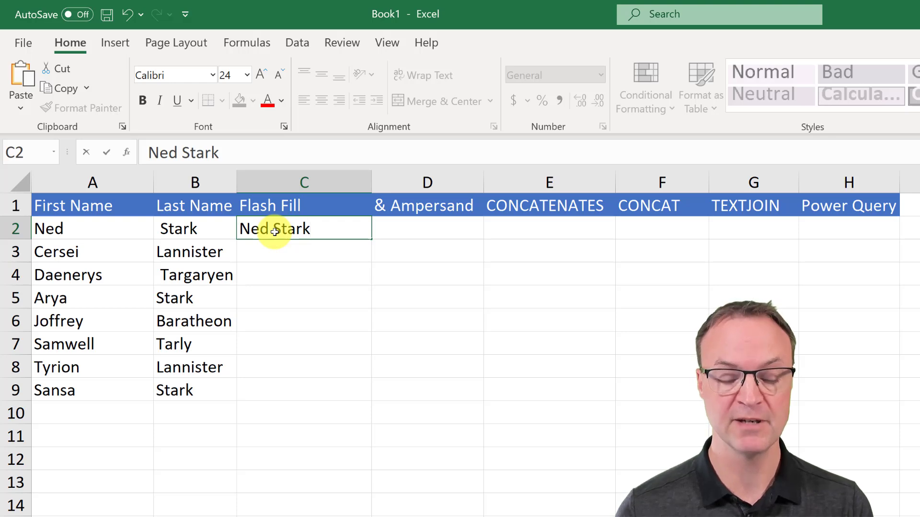
pyautogui.press('Return')
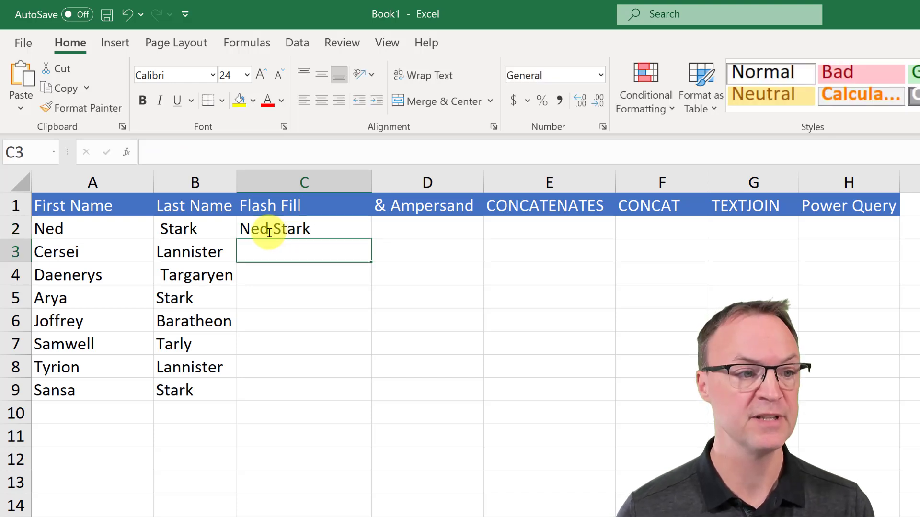
pyautogui.write('Cersei Lannister')
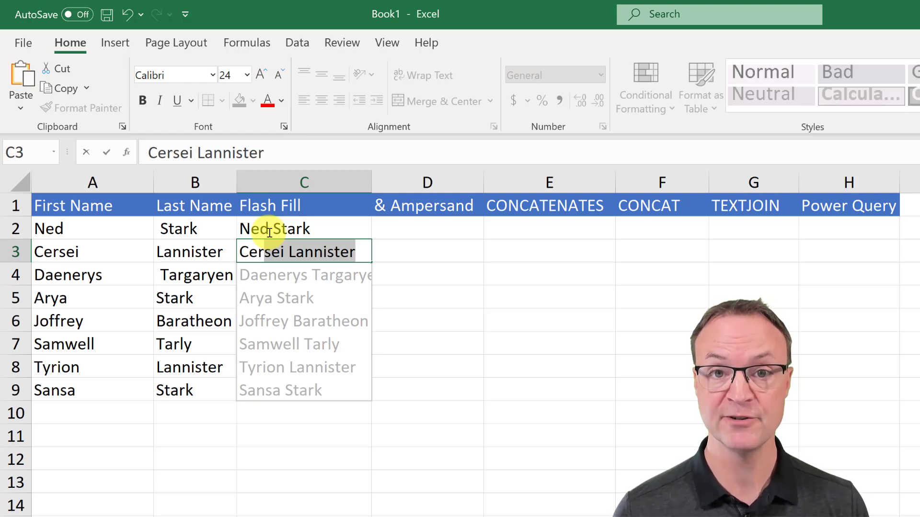
pyautogui.press('Return')
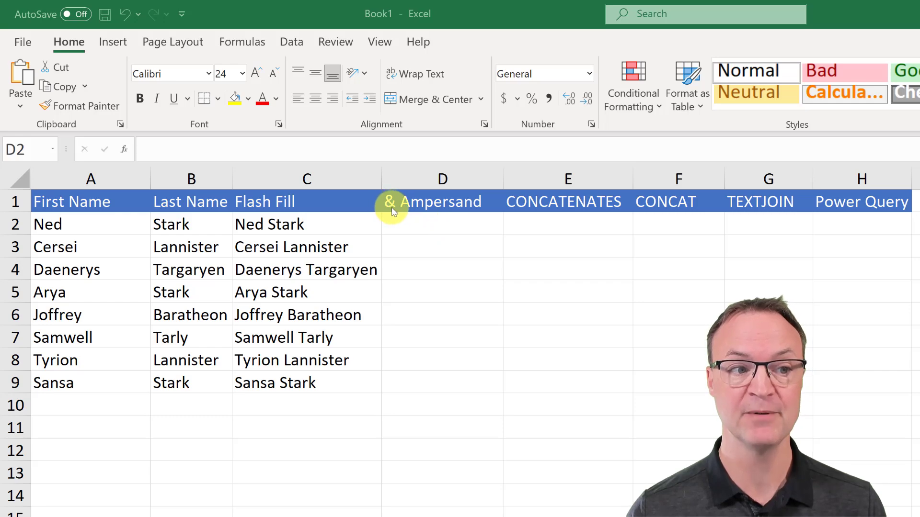
# Enter the formula =A2&B2 in D2 to join the first and last names
pyautogui.click(404, 226)
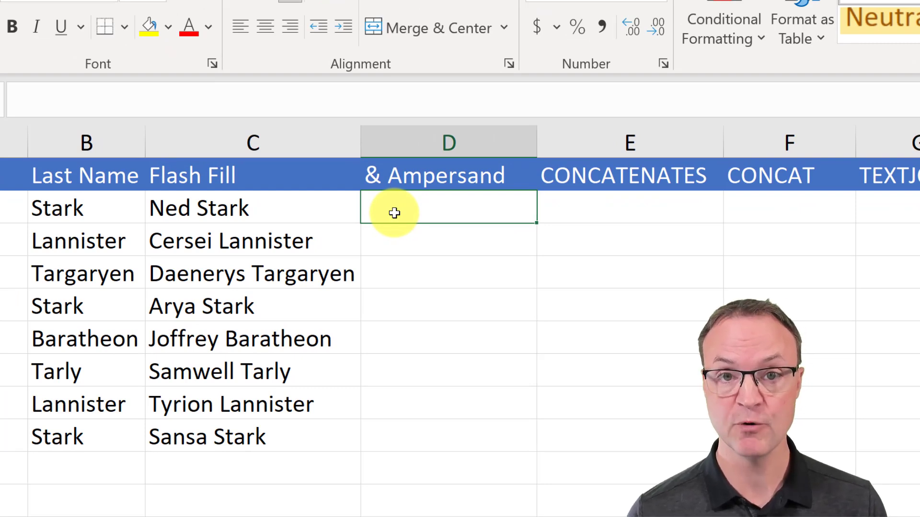
pyautogui.write('=')
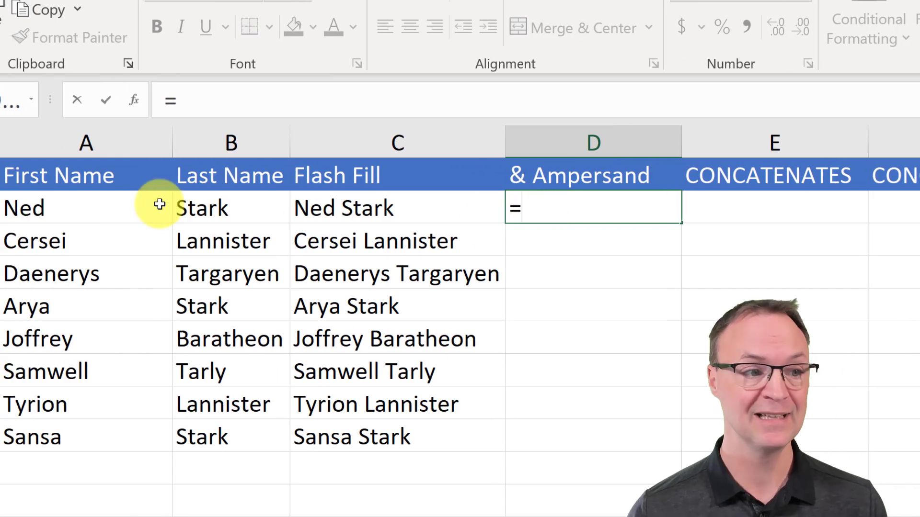
pyautogui.click(89, 216)
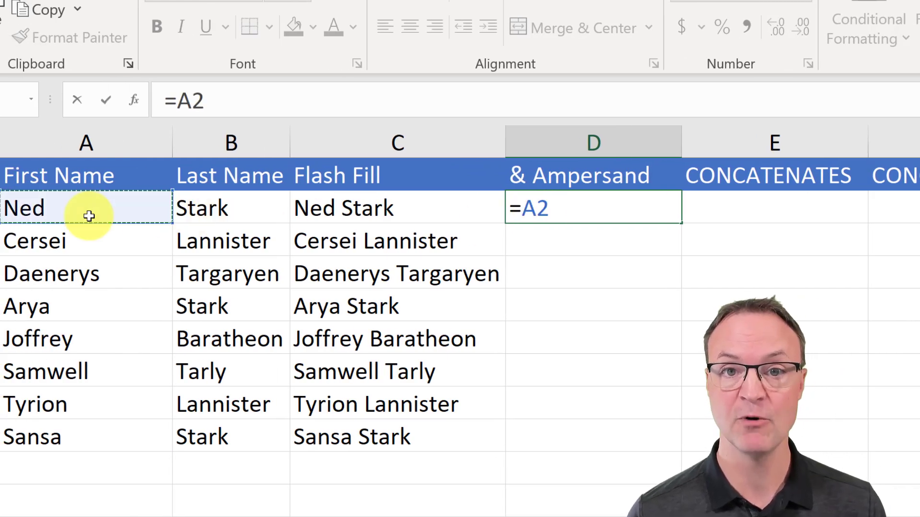
pyautogui.write('&')
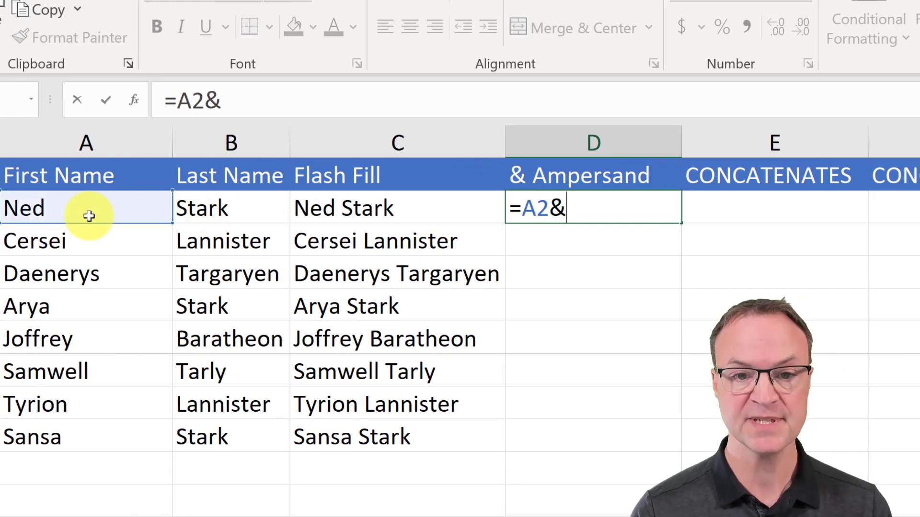
pyautogui.click(201, 214)
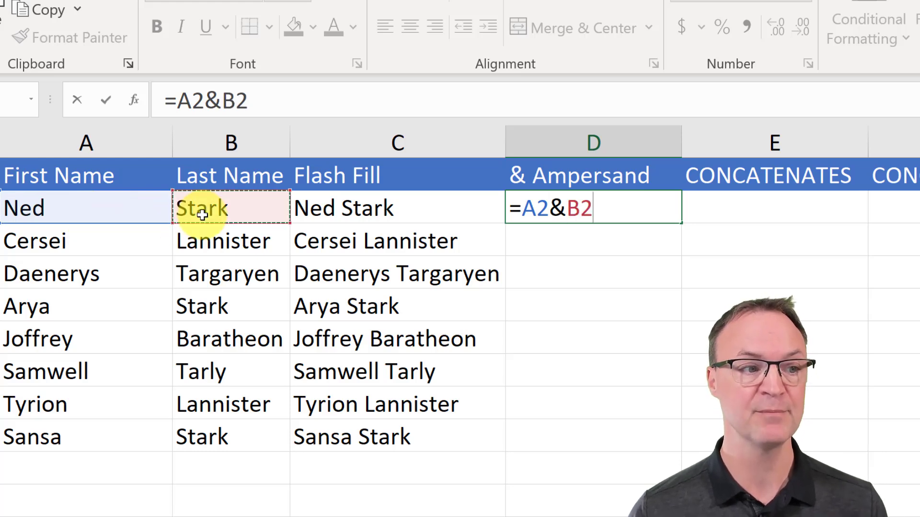
pyautogui.press('Return')
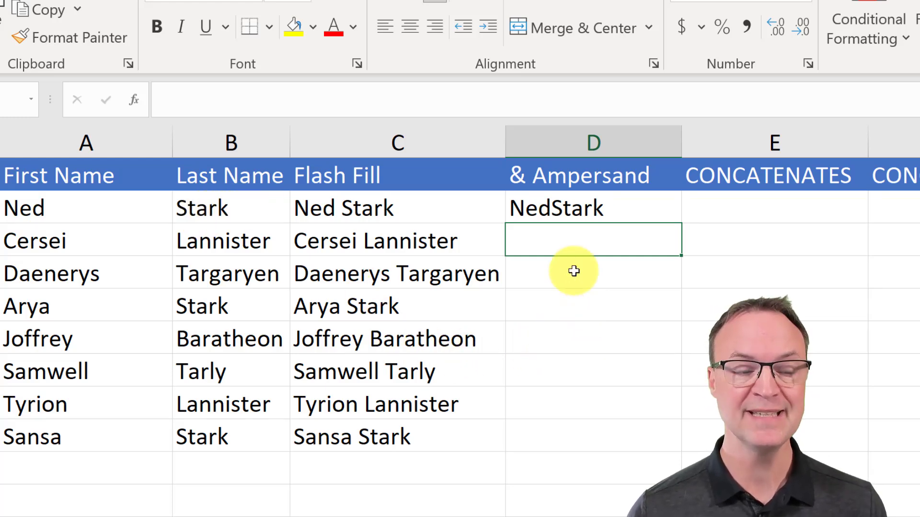
# Edit the D2 formula to =A2&" "&B2 so a space separates the two names
pyautogui.doubleClick(586, 212)
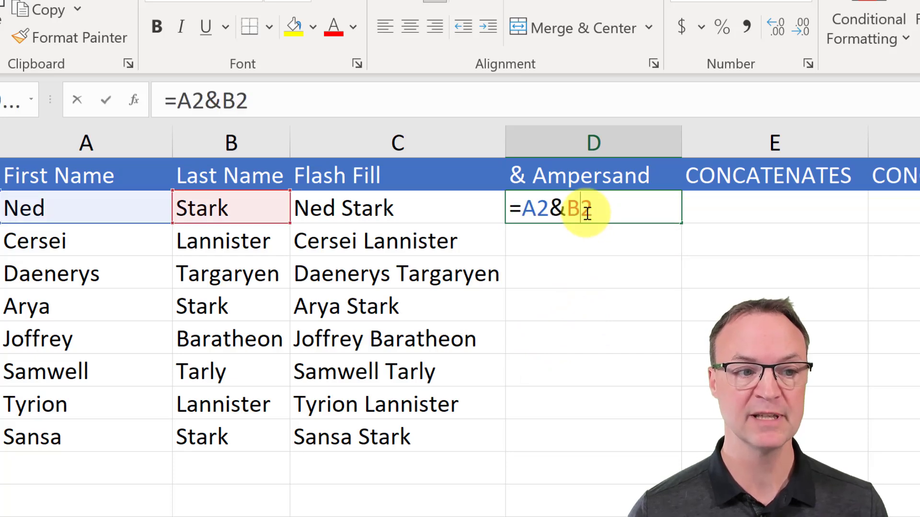
pyautogui.click(567, 215)
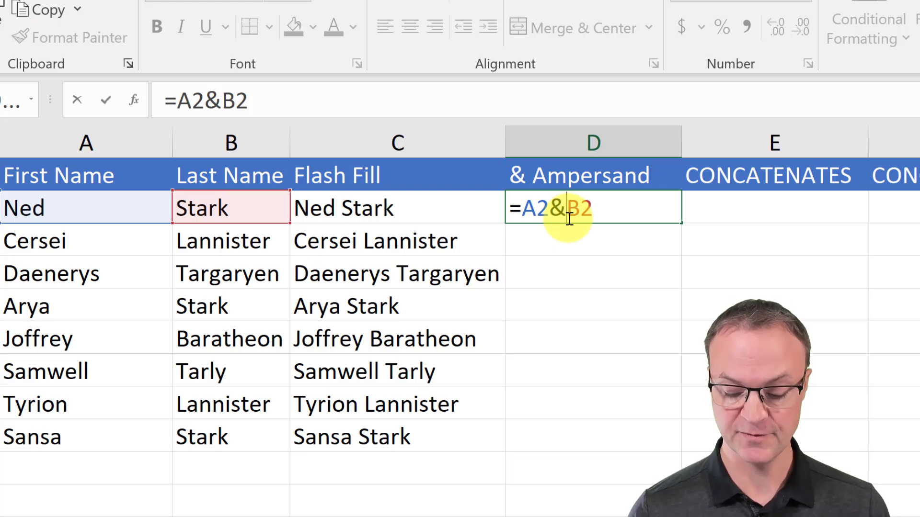
pyautogui.write('"')
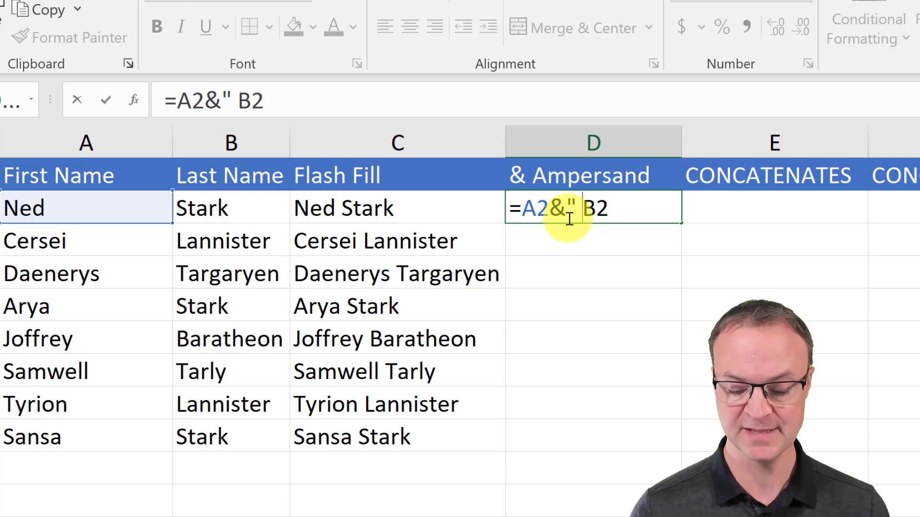
pyautogui.write(' :')
pyautogui.press('BackSpace')
pyautogui.write('"')
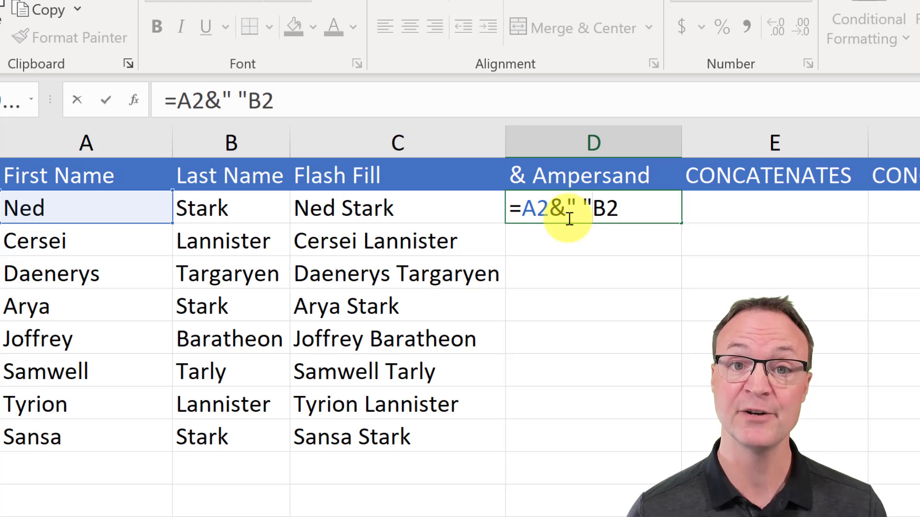
pyautogui.write('&')
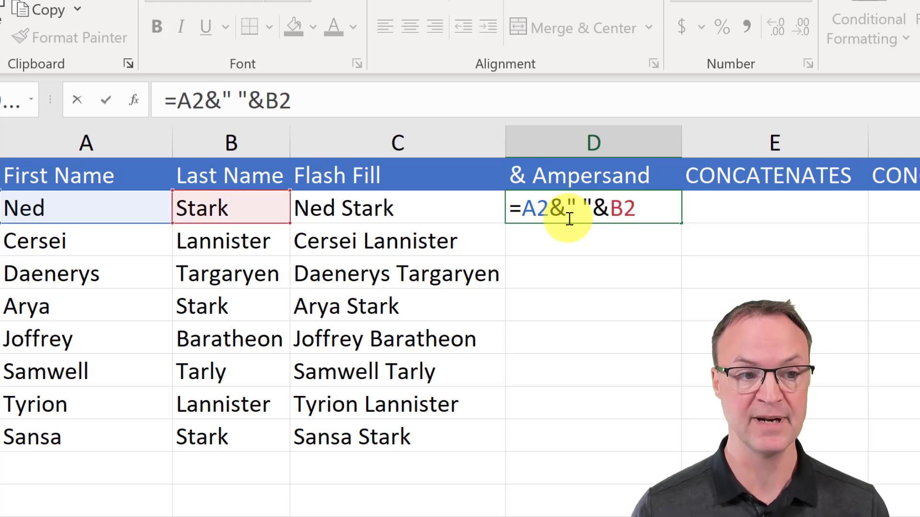
pyautogui.hotkey('ctrl', 'Return')
pyautogui.press('Return')
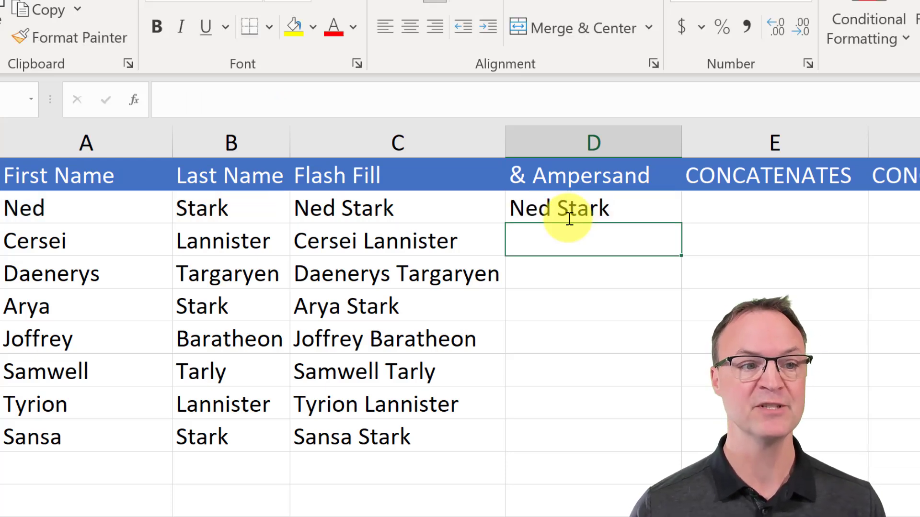
# Fill the D2 formula down to D9 and autofit the width of column D
pyautogui.click(605, 217)
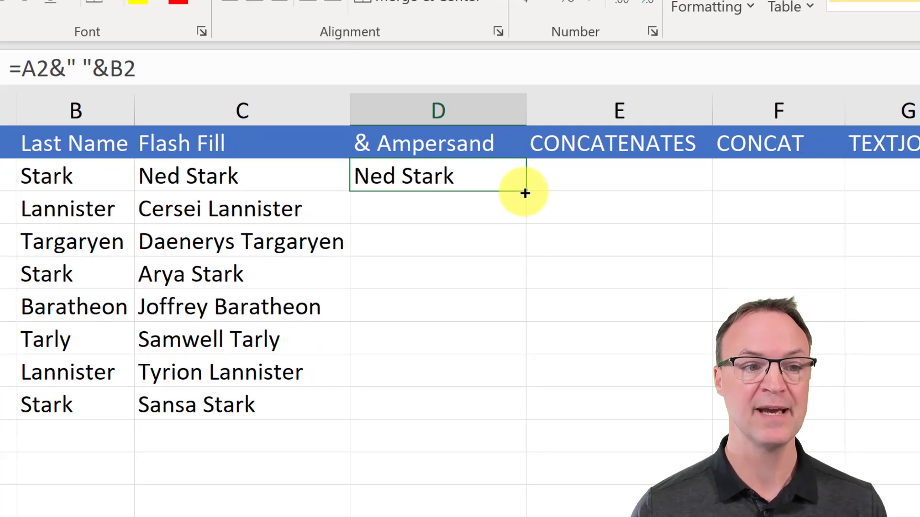
pyautogui.doubleClick(525, 193)
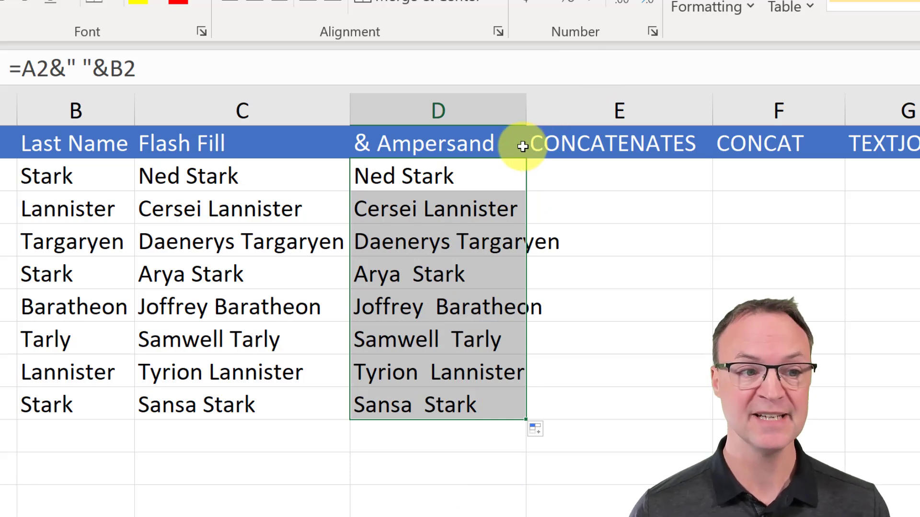
pyautogui.click(532, 115)
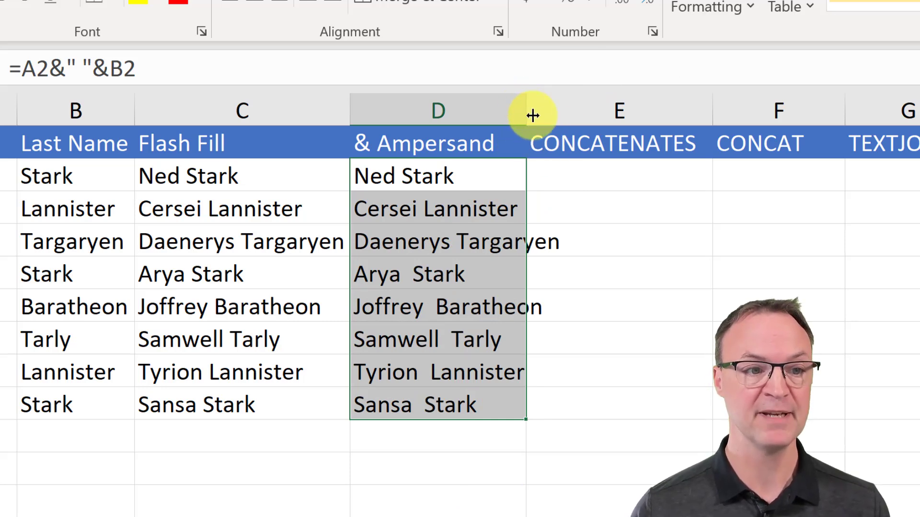
pyautogui.doubleClick(531, 114)
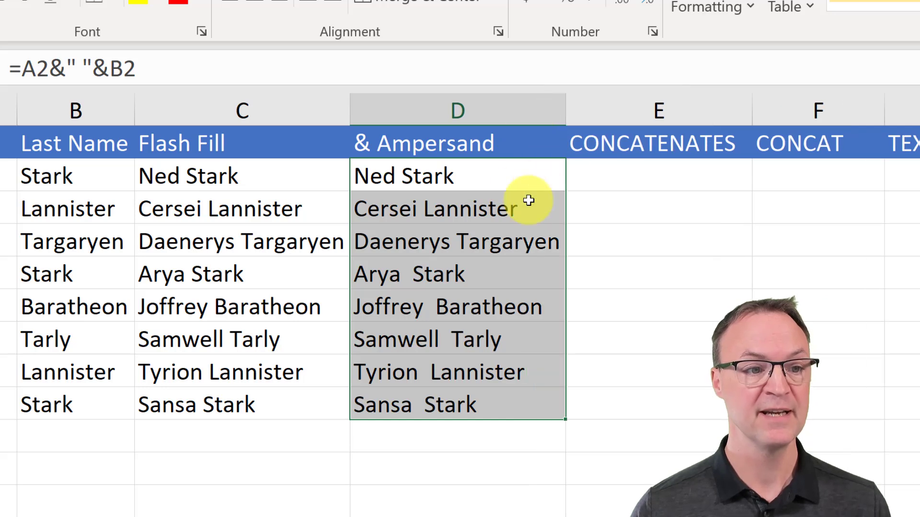
# Replace the space separator in the D2 formula with a hyphen
pyautogui.click(427, 175)
pyautogui.doubleClick(428, 175)
pyautogui.press('BackSpace')
pyautogui.write('-')
pyautogui.press('Return')
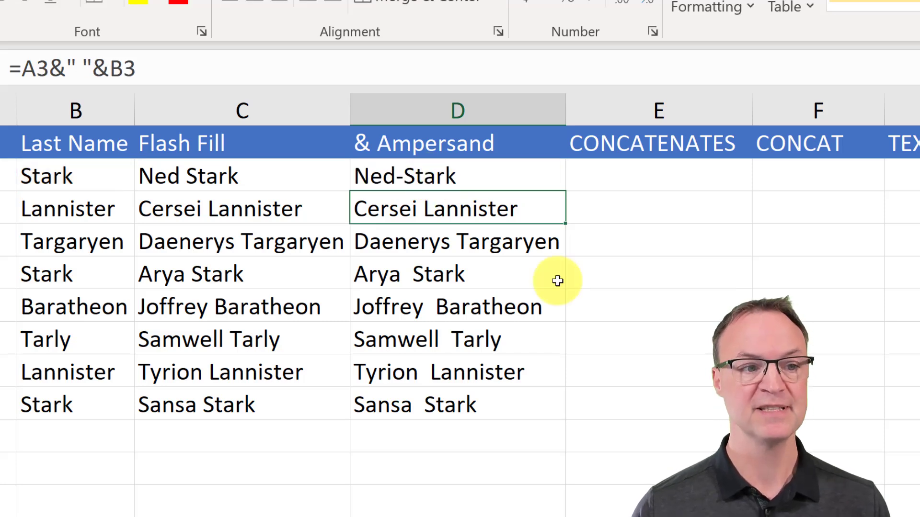
# Copy the hyphenated D2 formula down through D9
pyautogui.click(523, 174)
pyautogui.moveTo(565, 191); pyautogui.dragTo(523, 416)
pyautogui.click(491, 488)
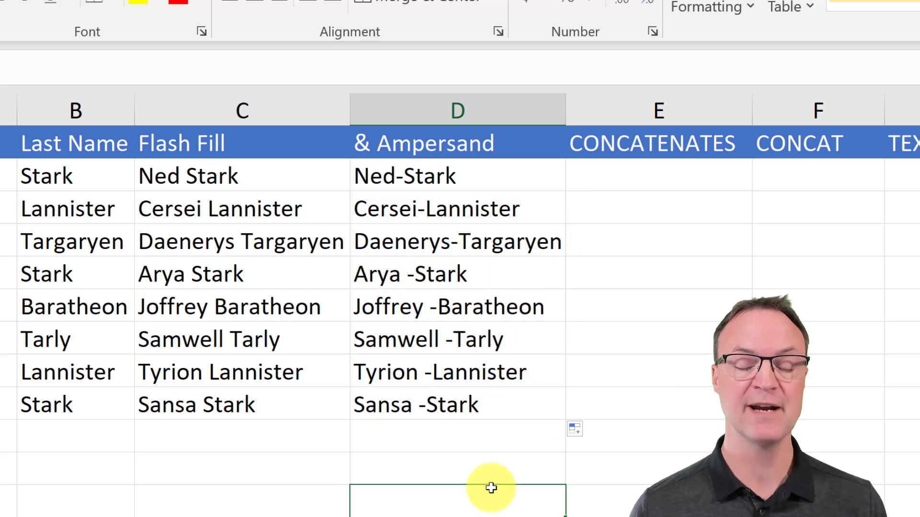
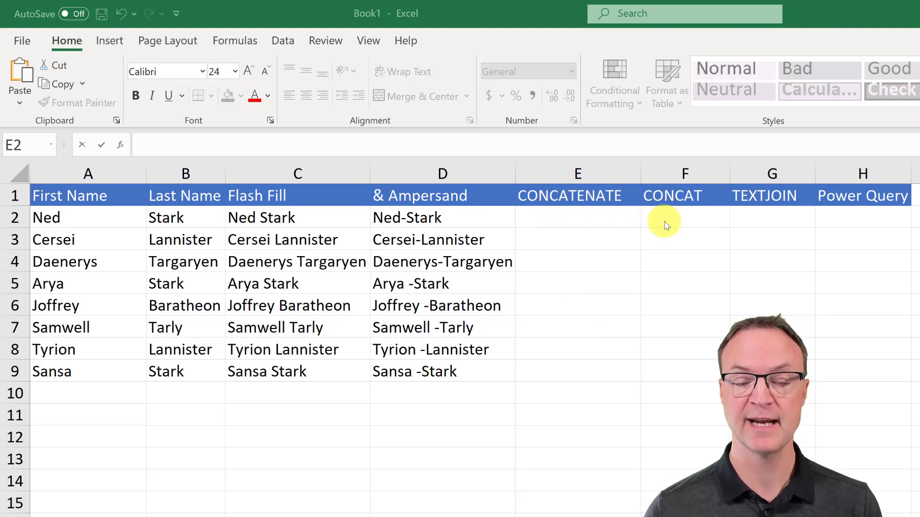
# Enter =CONCATENATE(A2,B2) in E2 to join the first and last names
pyautogui.doubleClick(591, 217)
pyautogui.write('=con')
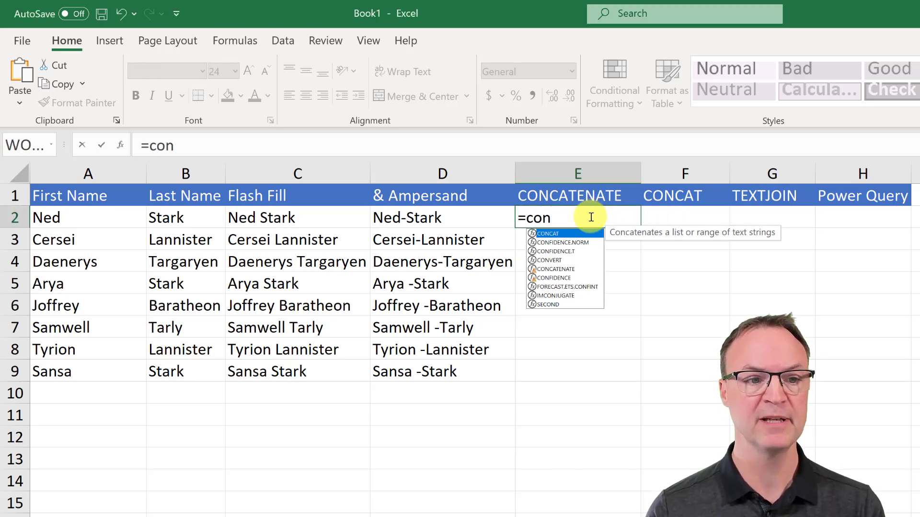
pyautogui.write('ca')
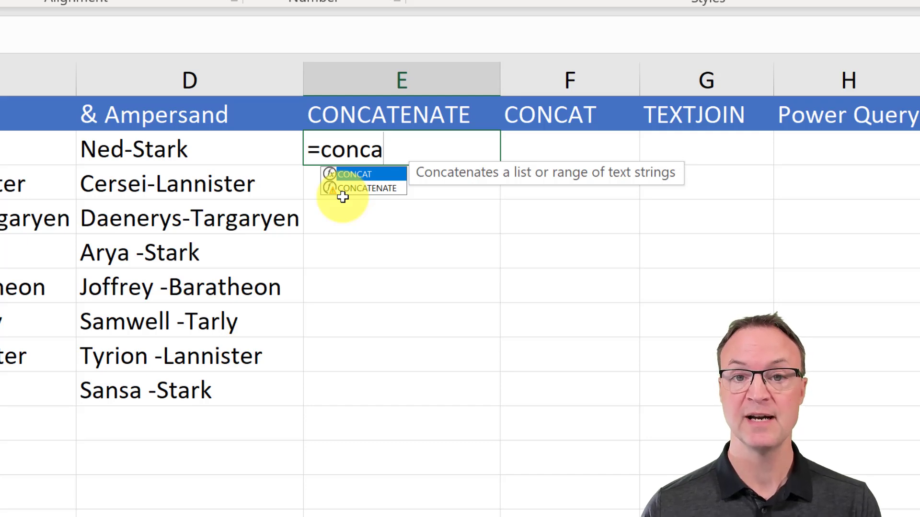
pyautogui.click(376, 188)
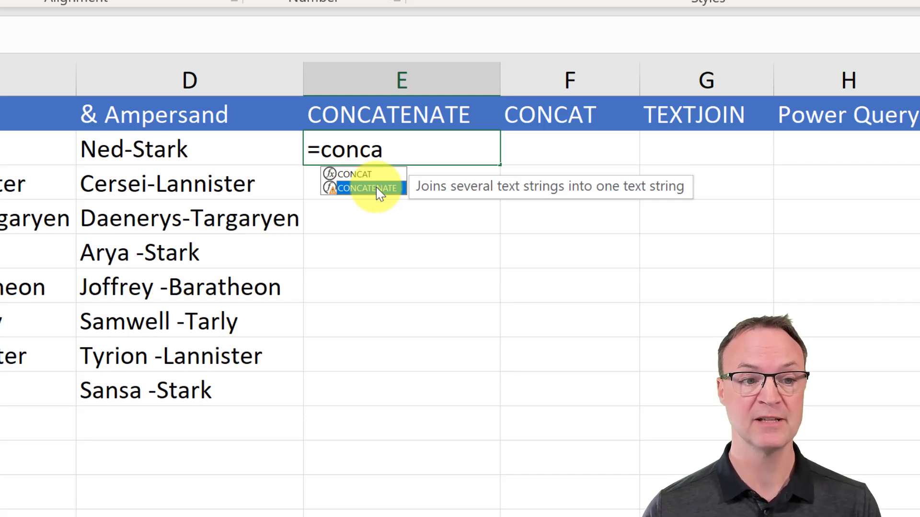
pyautogui.doubleClick(377, 190)
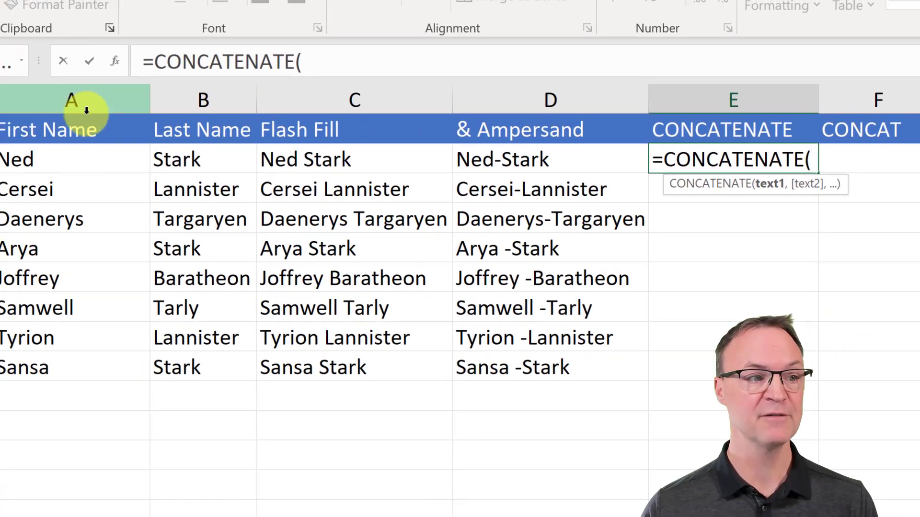
pyautogui.click(64, 171)
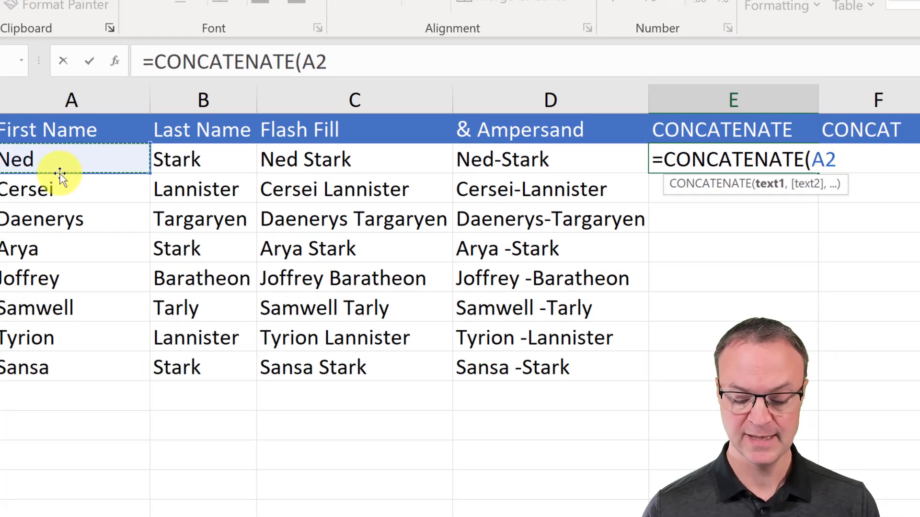
pyautogui.write(',')
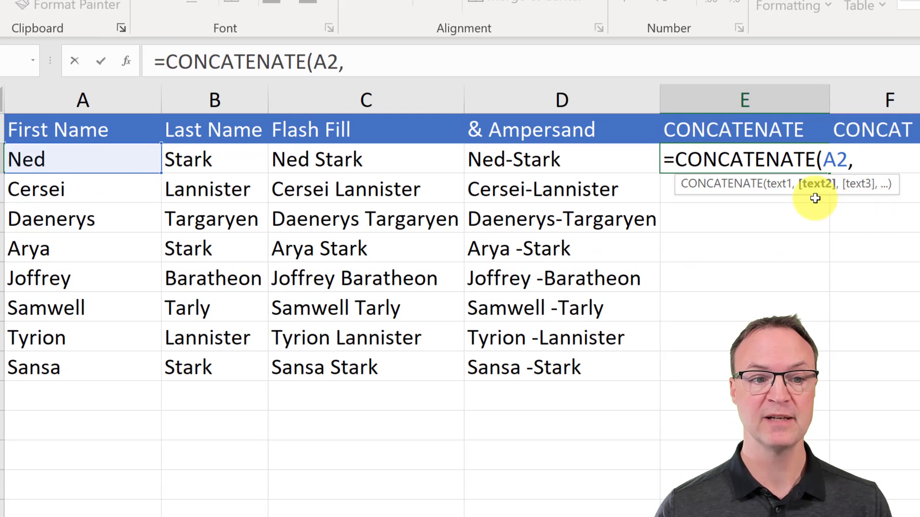
pyautogui.click(191, 164)
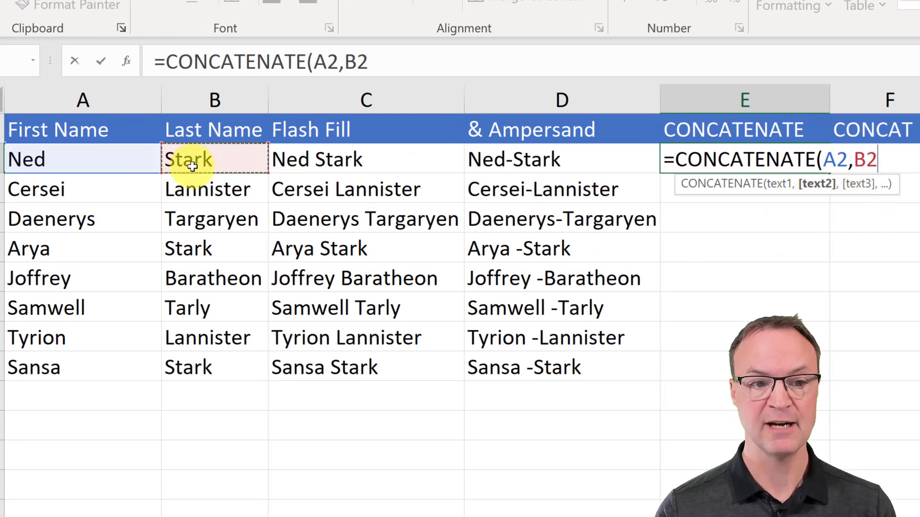
pyautogui.write(')')
pyautogui.press('Return')
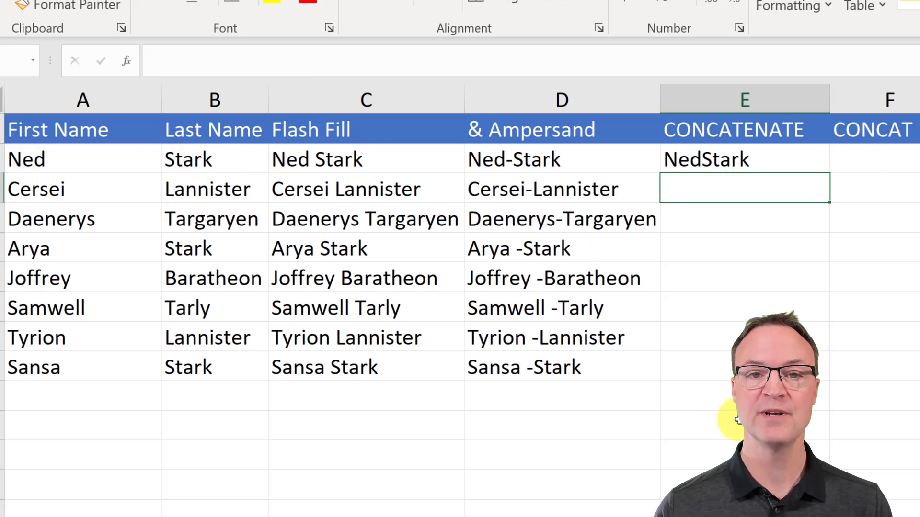
# Add a space separator to the E2 formula so it reads =CONCATENATE(A2," ",B2)
pyautogui.click(706, 158)
pyautogui.doubleClick(702, 159)
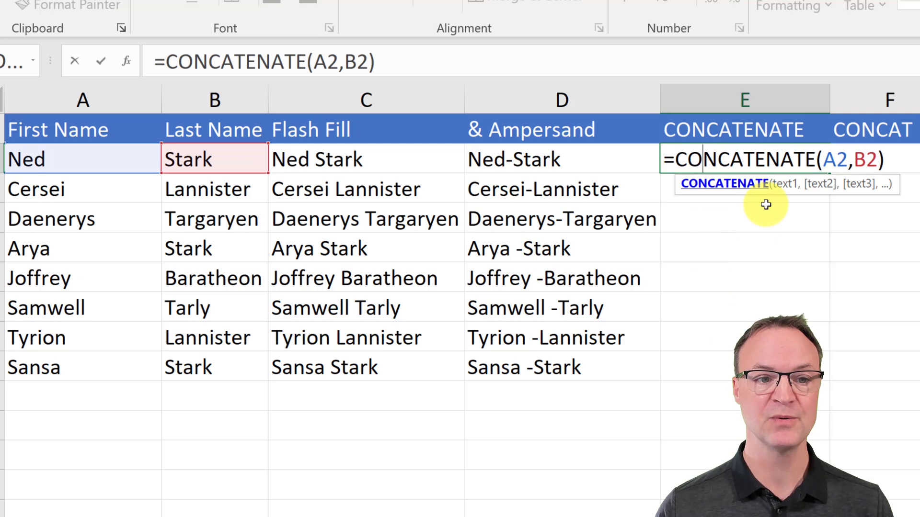
pyautogui.click(861, 159)
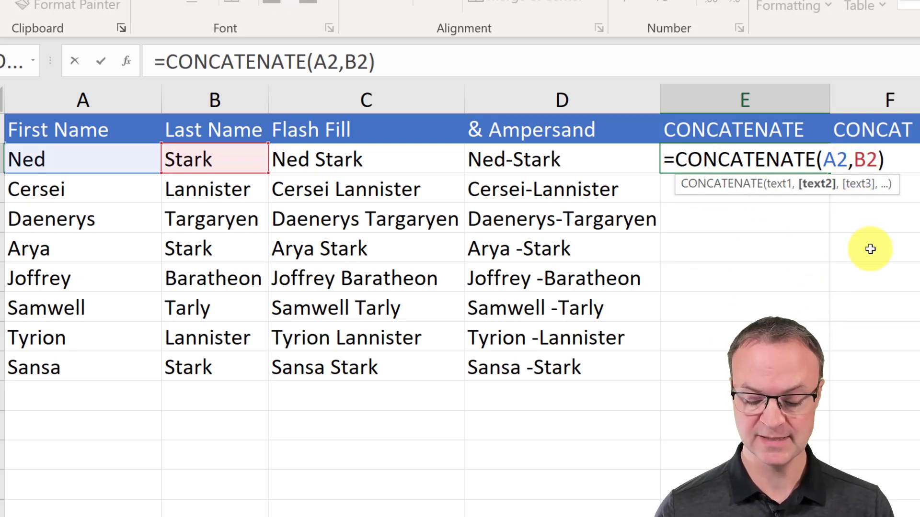
pyautogui.write('"')
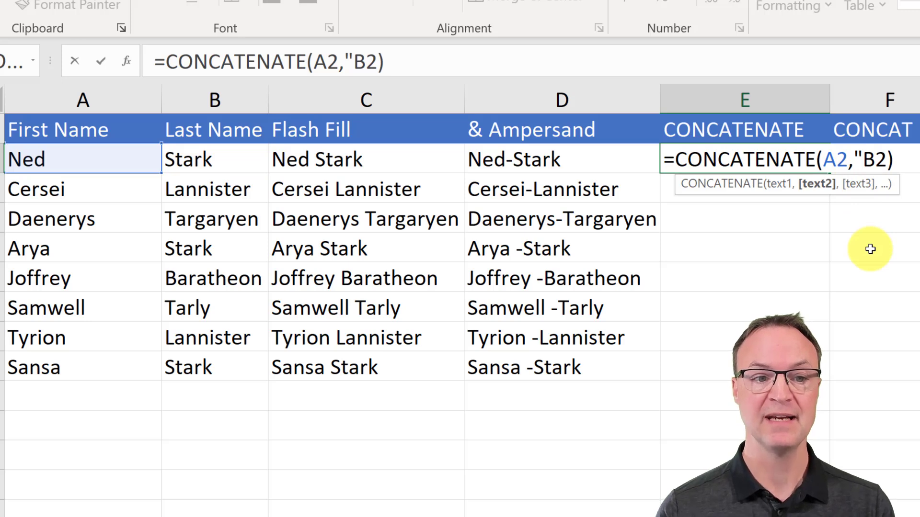
pyautogui.write(' "')
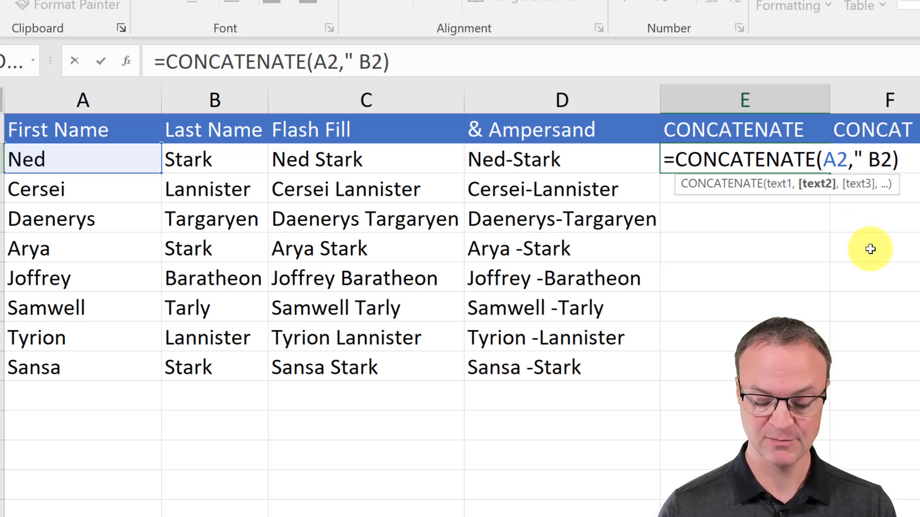
pyautogui.write(',')
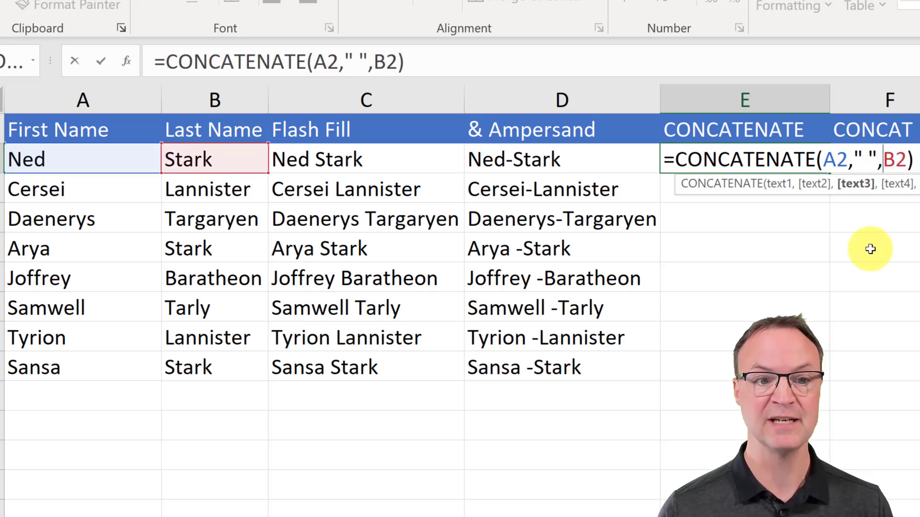
pyautogui.press('Return')
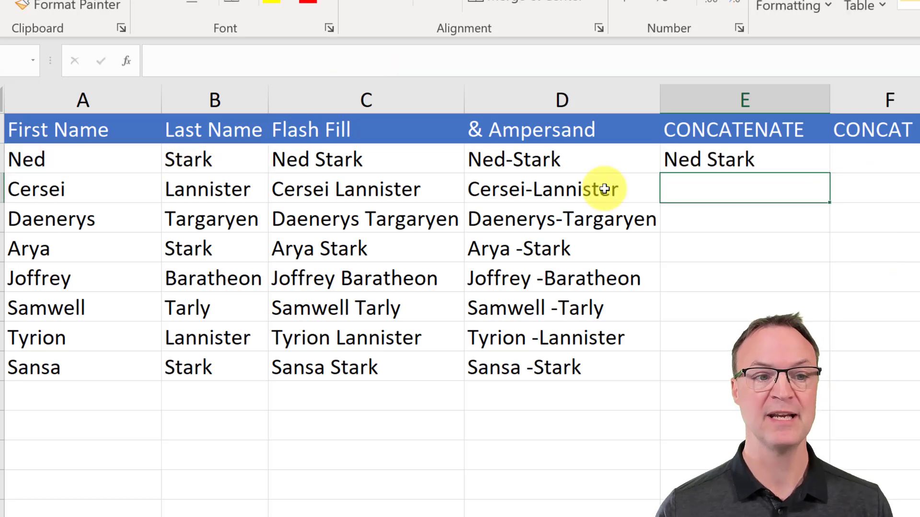
# Fill the E2 formula down to E9 and autofit the width of column E
pyautogui.click(763, 161)
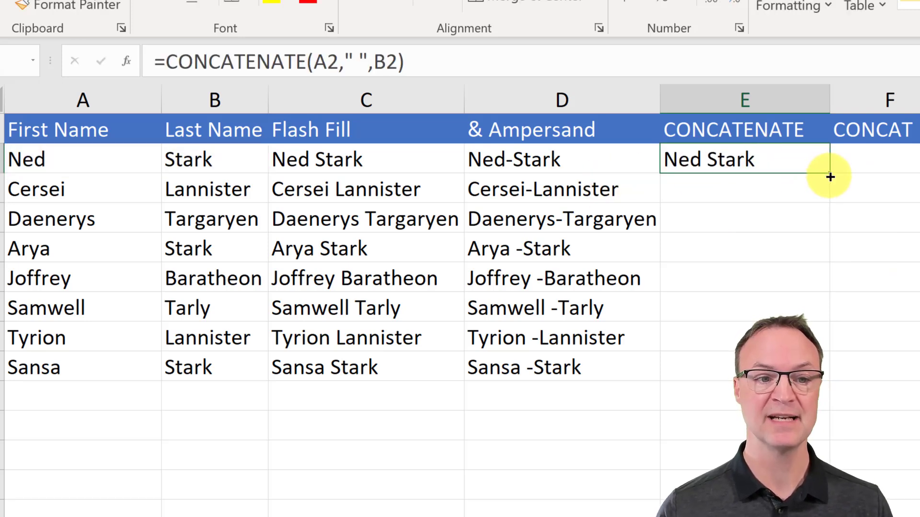
pyautogui.doubleClick(829, 176)
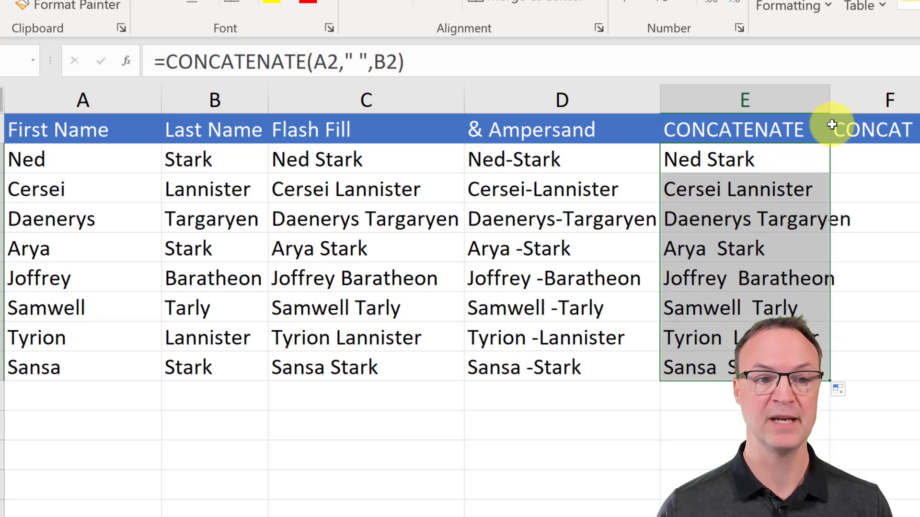
pyautogui.doubleClick(829, 103)
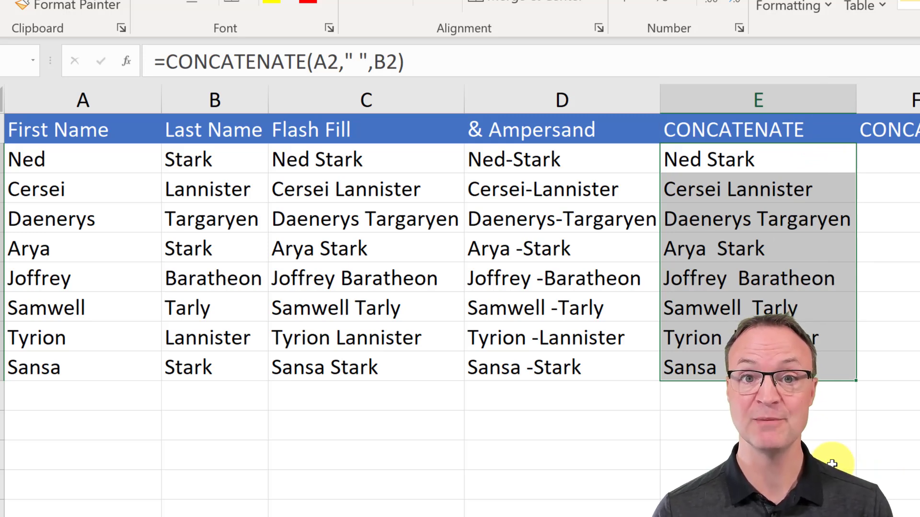
# Search the function library for concat and insert the CONCAT function into F2
pyautogui.click(906, 169)
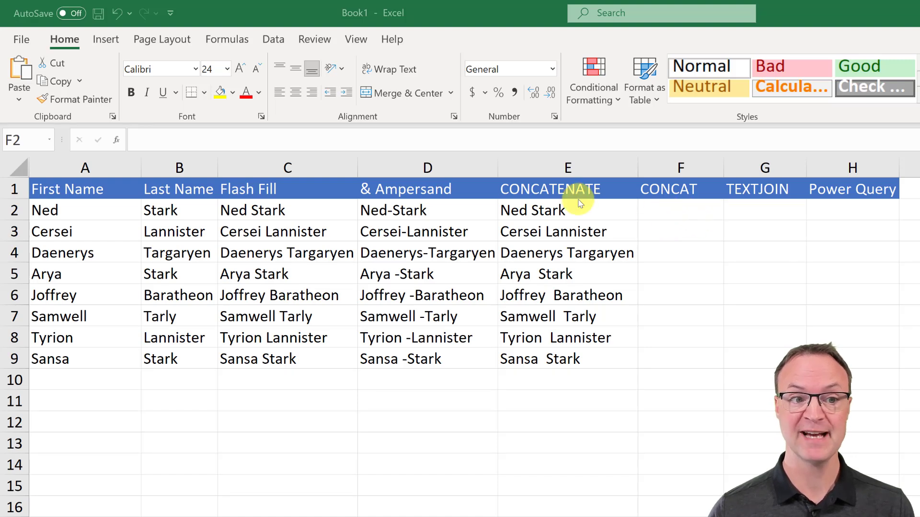
pyautogui.click(667, 212)
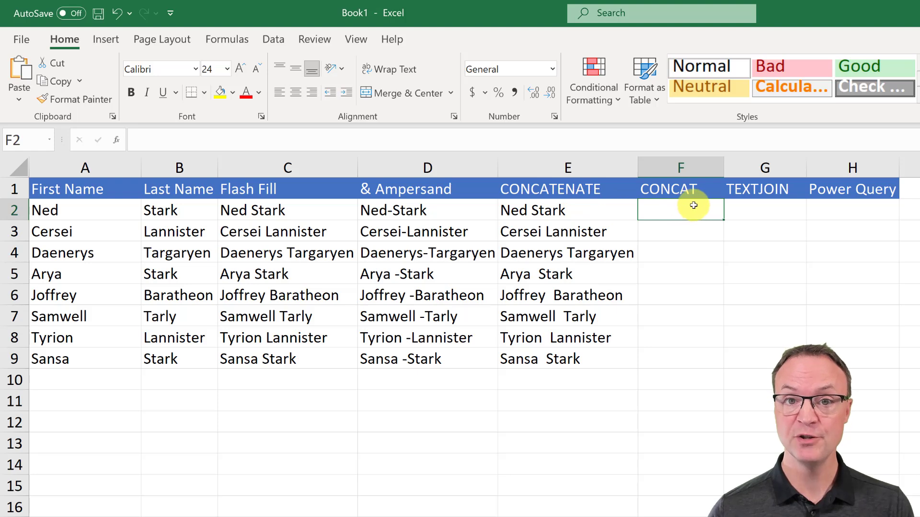
pyautogui.click(118, 143)
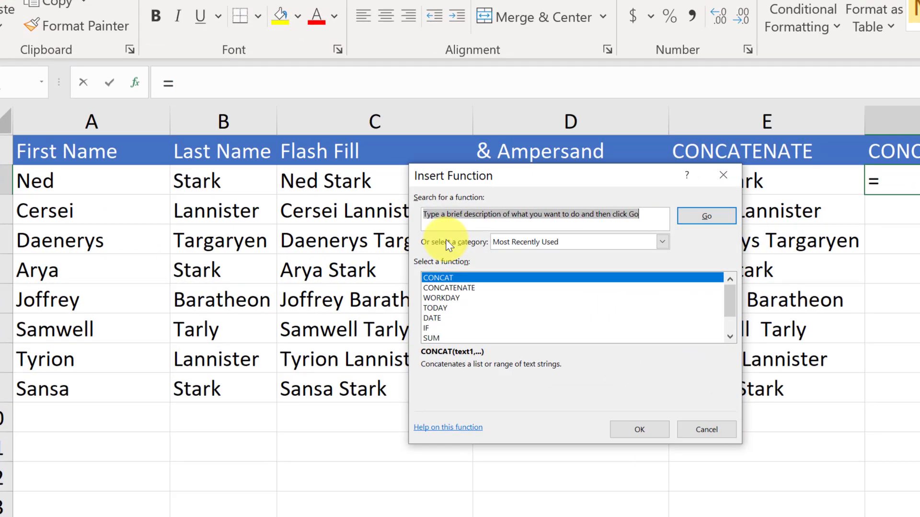
pyautogui.write('conc')
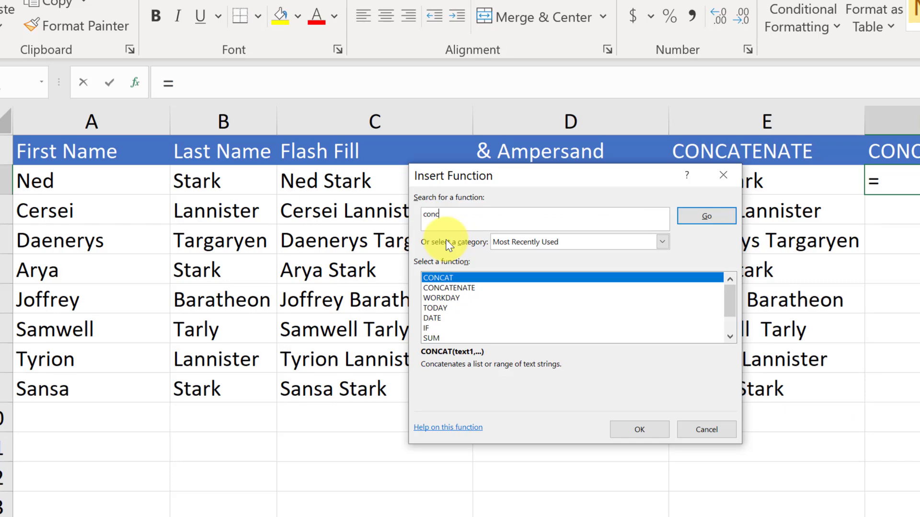
pyautogui.write('at')
pyautogui.press('Return')
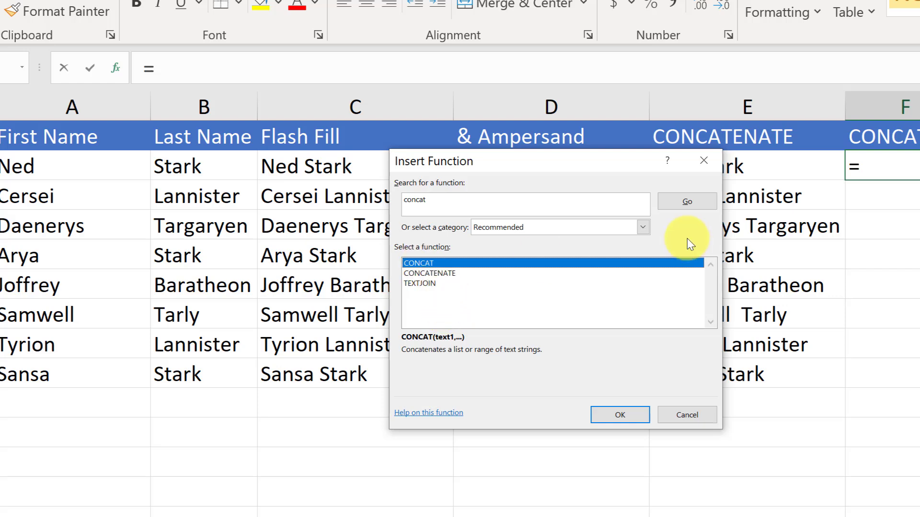
pyautogui.click(614, 414)
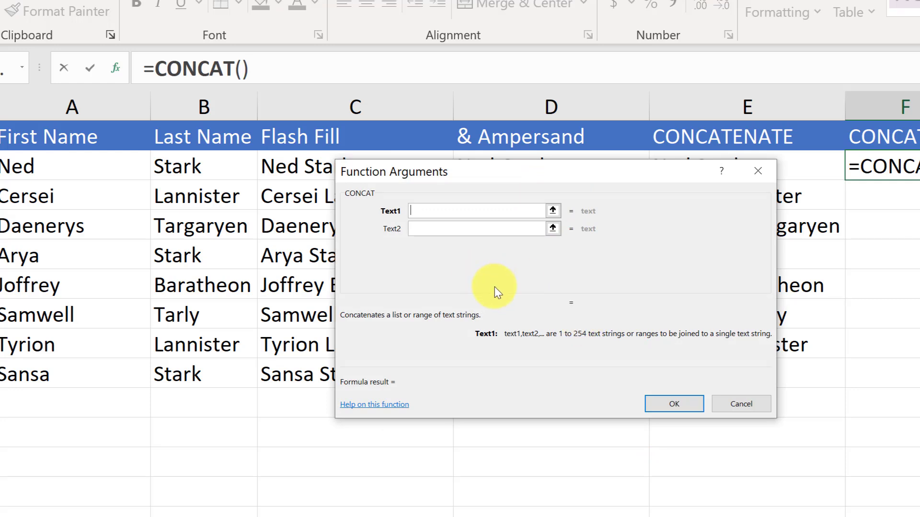
# Apply CONCAT in F2 with A2, a space in quotes and B2 as its three text arguments, and undo it
pyautogui.click(43, 167)
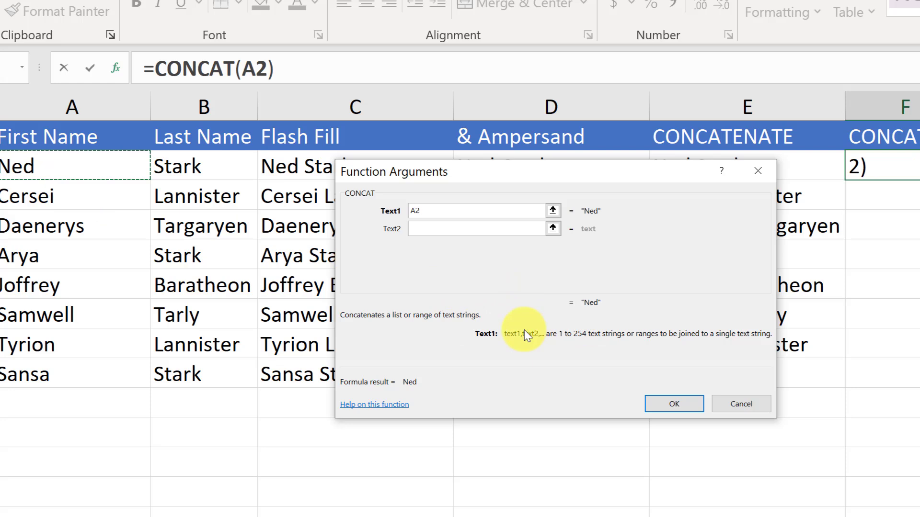
pyautogui.click(448, 232)
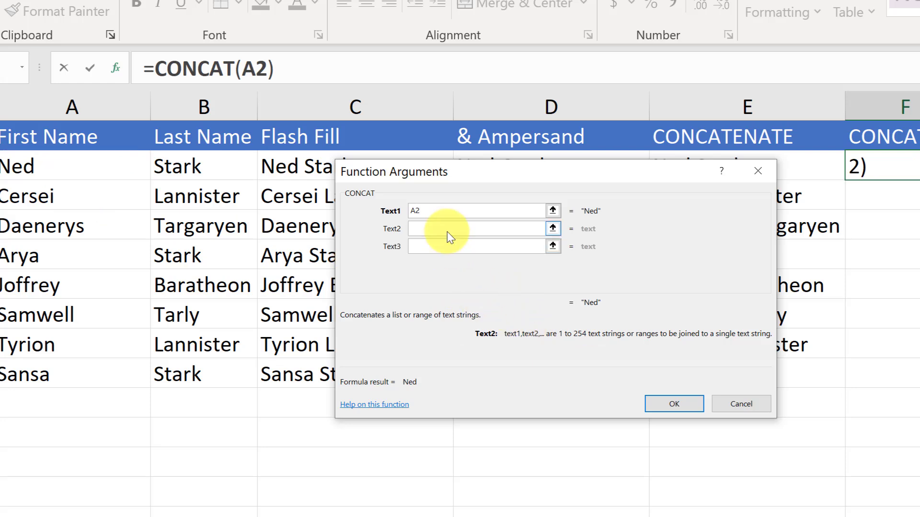
pyautogui.write('" ')
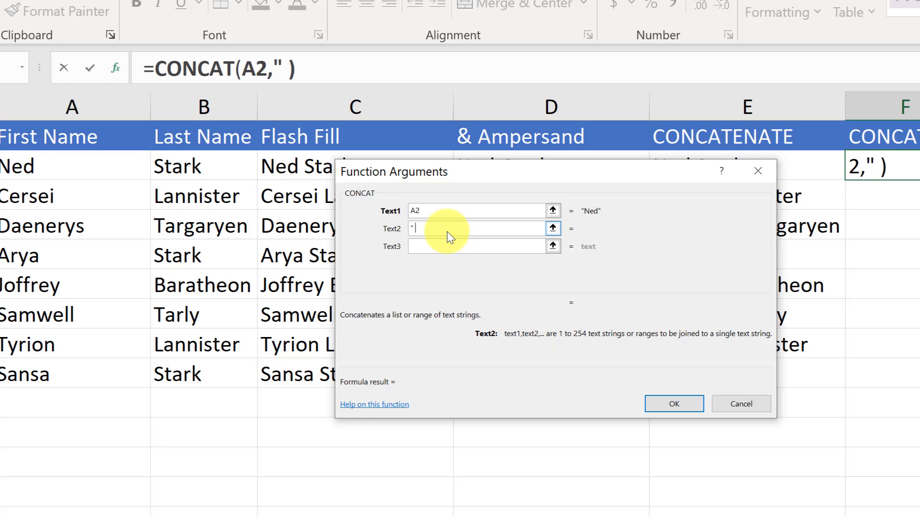
pyautogui.write('"')
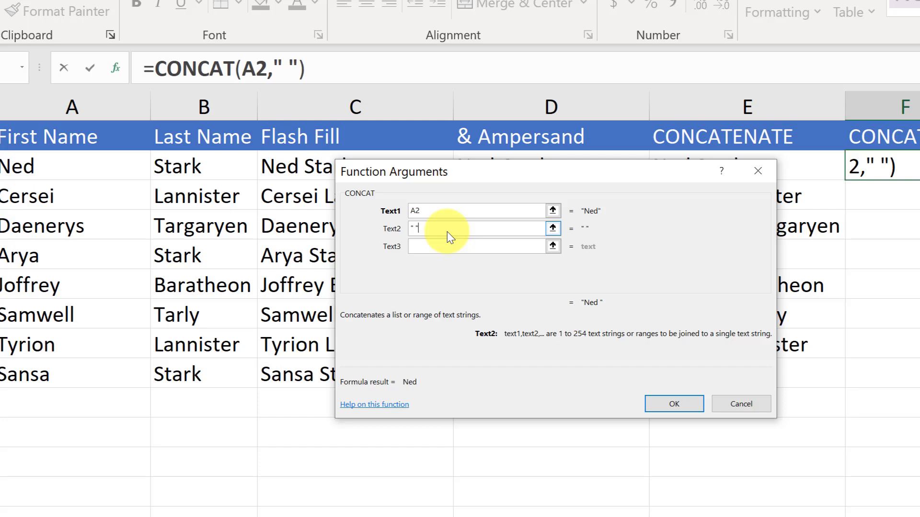
pyautogui.click(434, 247)
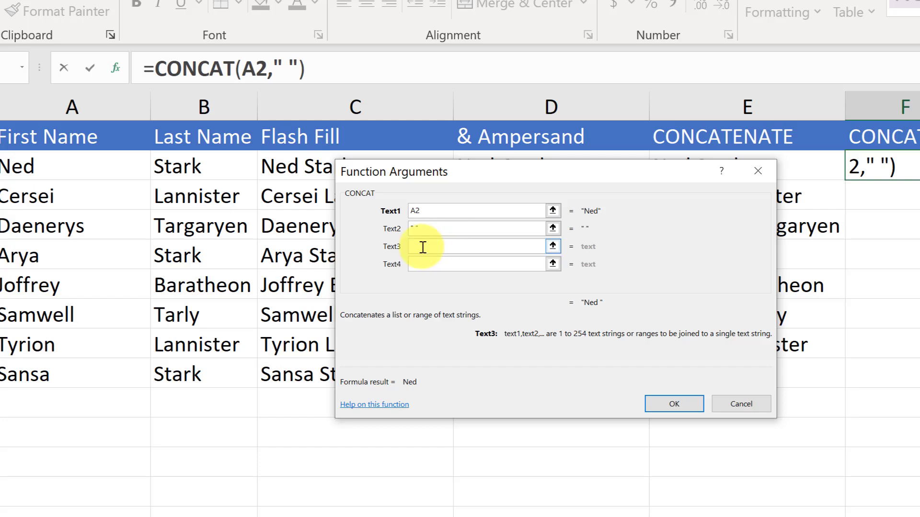
pyautogui.click(175, 166)
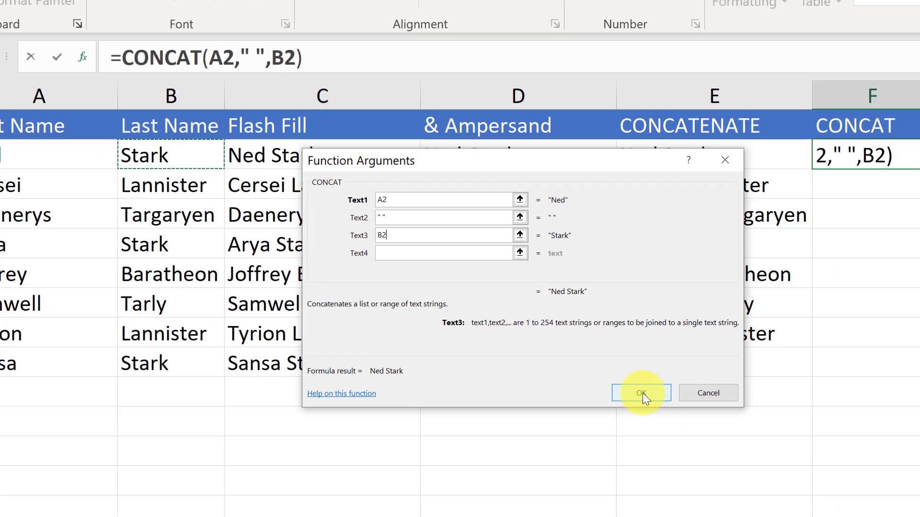
pyautogui.click(642, 392)
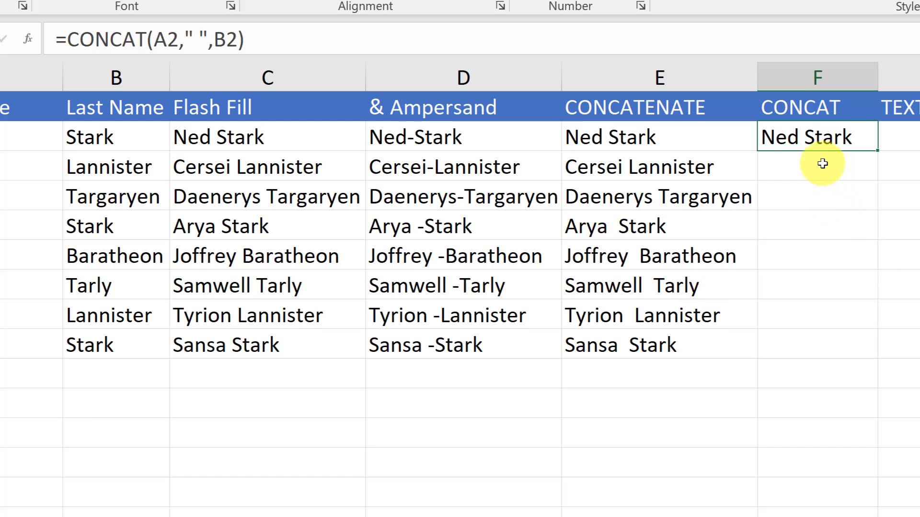
pyautogui.hotkey('ctrl', 'z')
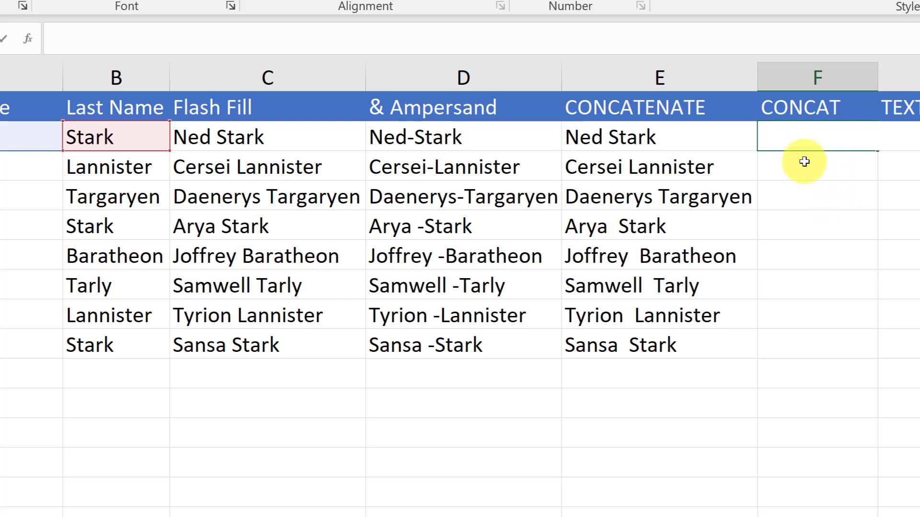
pyautogui.hotkey('ctrl', 'z')
# Insert the CONCAT function into F2 with the range A2:B2 as its single argument, and undo it
pyautogui.click(818, 144)
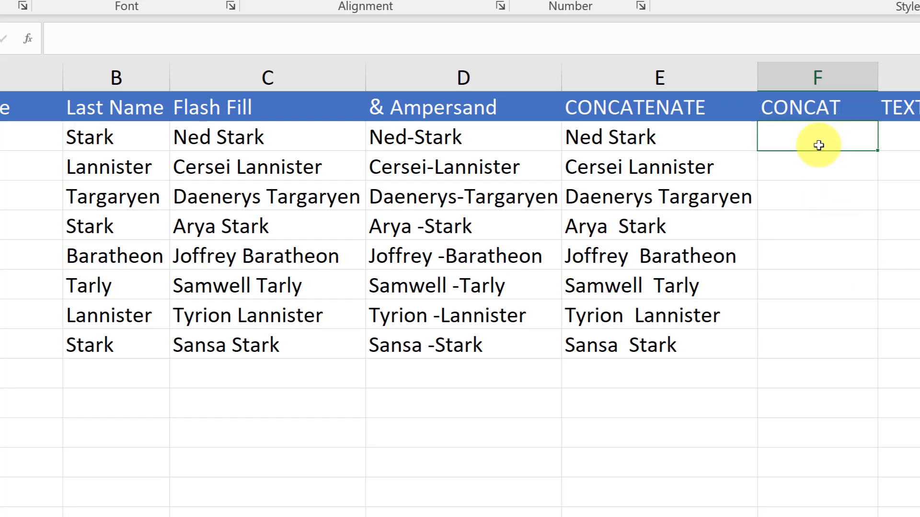
pyautogui.click(119, 20)
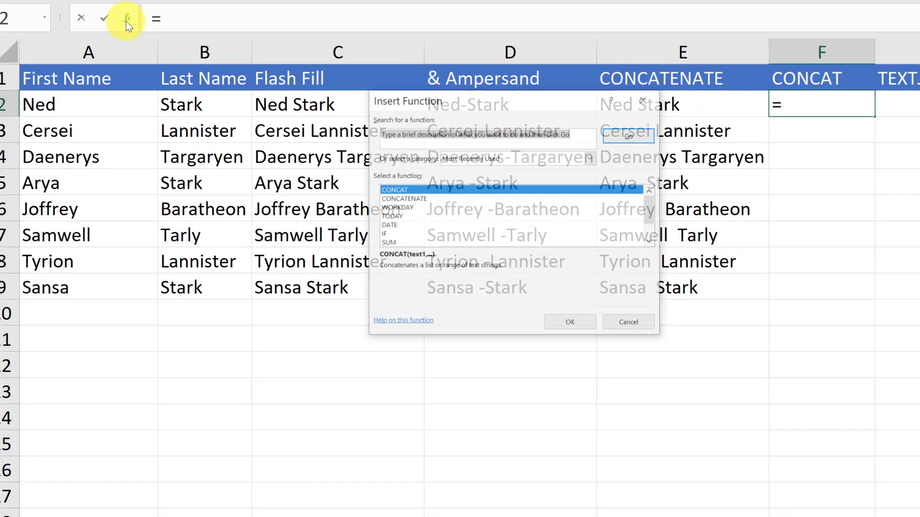
pyautogui.doubleClick(391, 189)
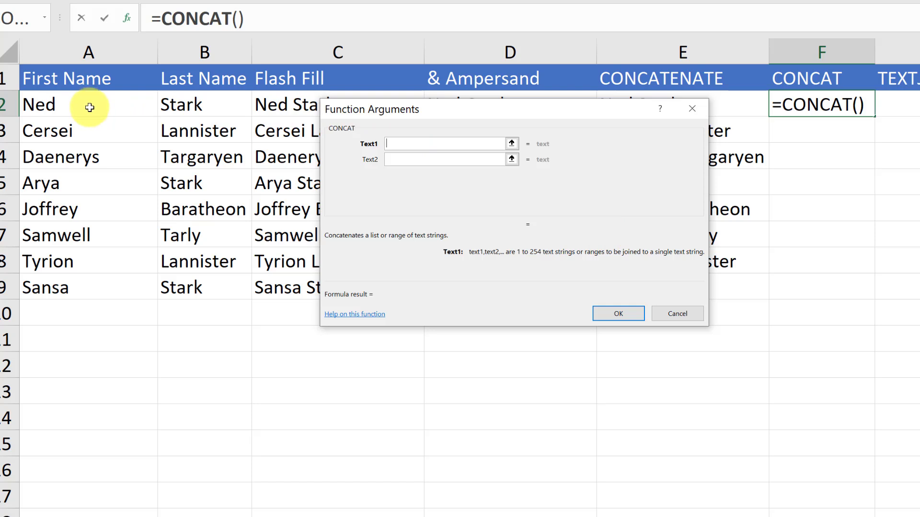
pyautogui.moveTo(90, 107); pyautogui.dragTo(180, 103)
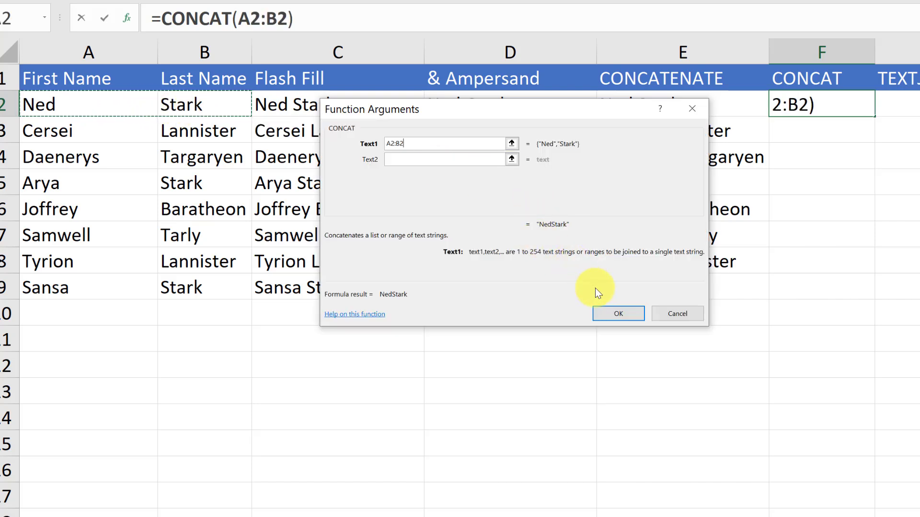
pyautogui.click(618, 312)
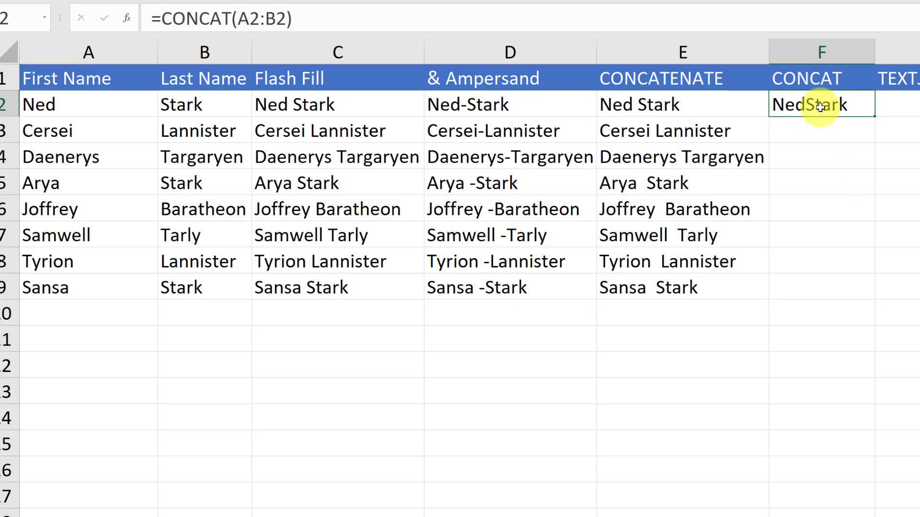
pyautogui.hotkey('ctrl', 'z')
pyautogui.click(867, 290)
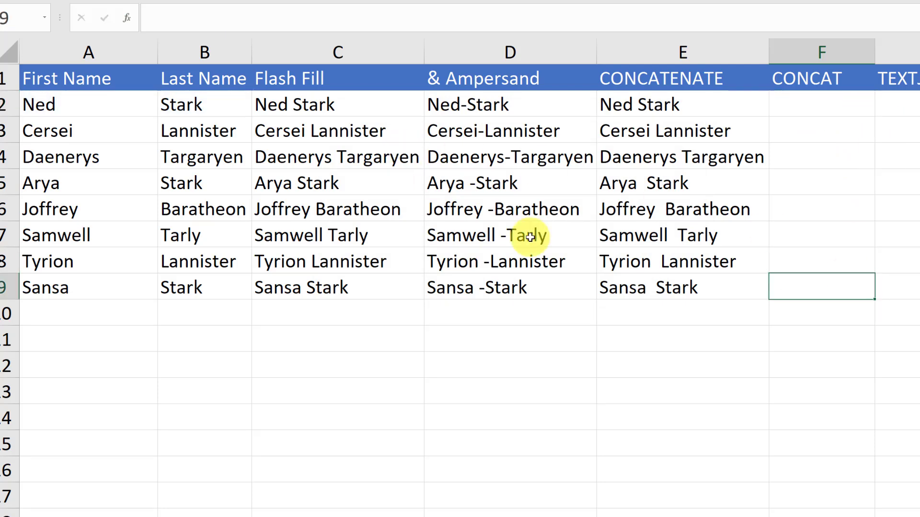
# Try CONCATENATE in F2 with the range A2:B2 as its single argument, and clear the result
pyautogui.click(802, 103)
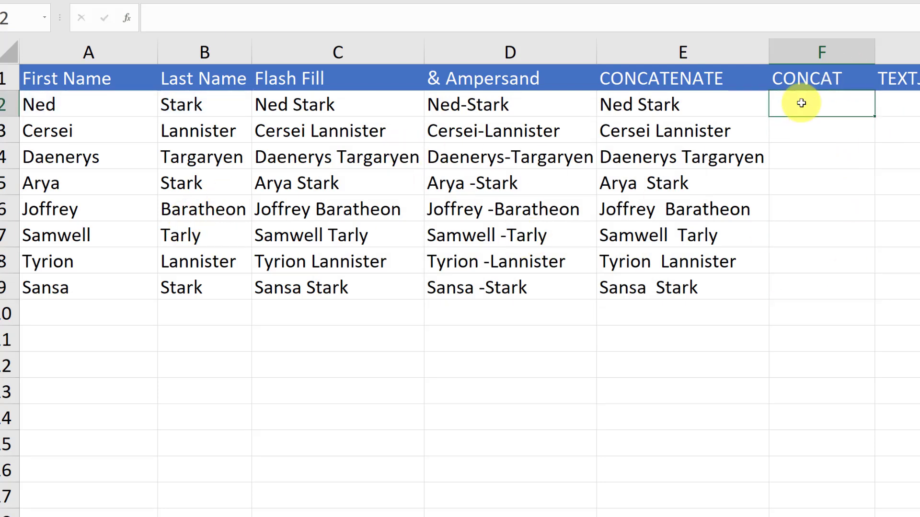
pyautogui.write('=co')
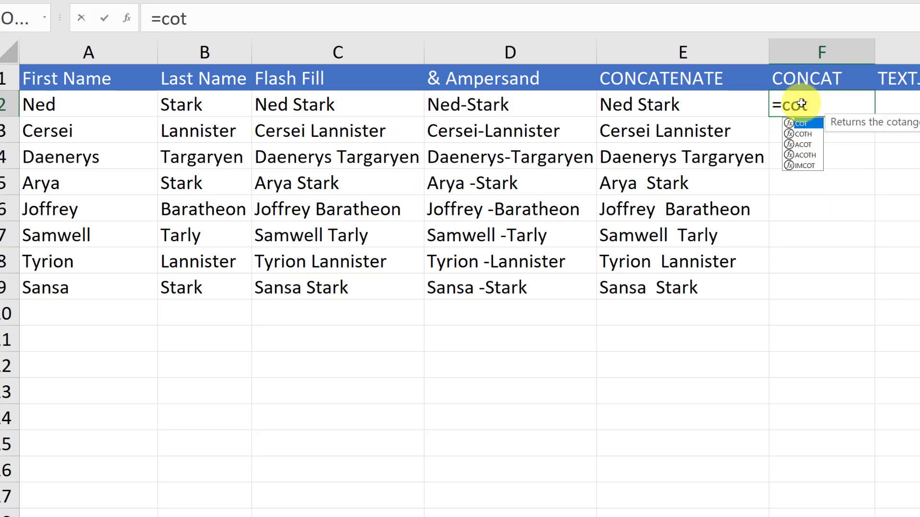
pyautogui.write('nt')
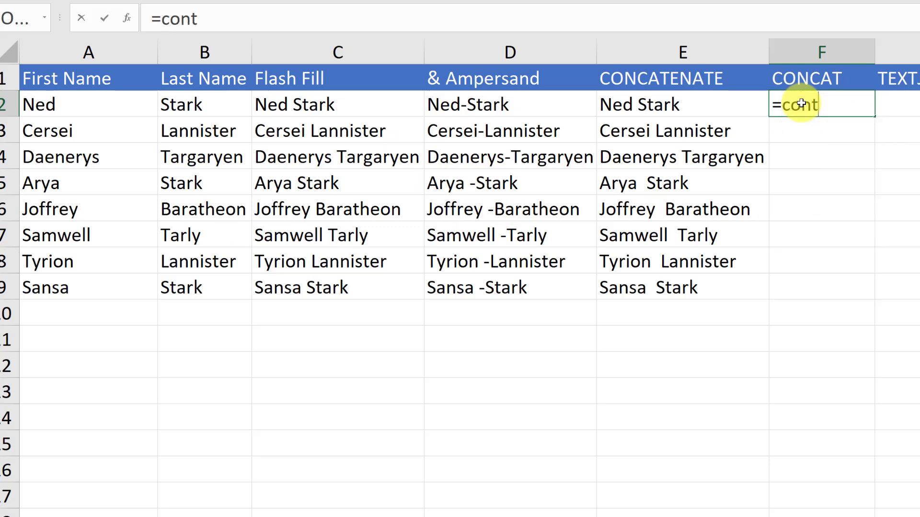
pyautogui.press('BackSpace')
pyautogui.write('ca')
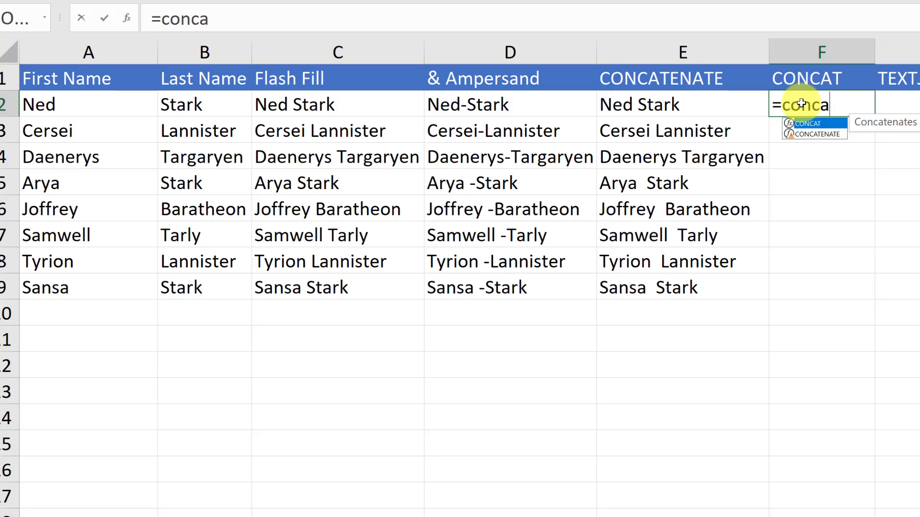
pyautogui.doubleClick(815, 133)
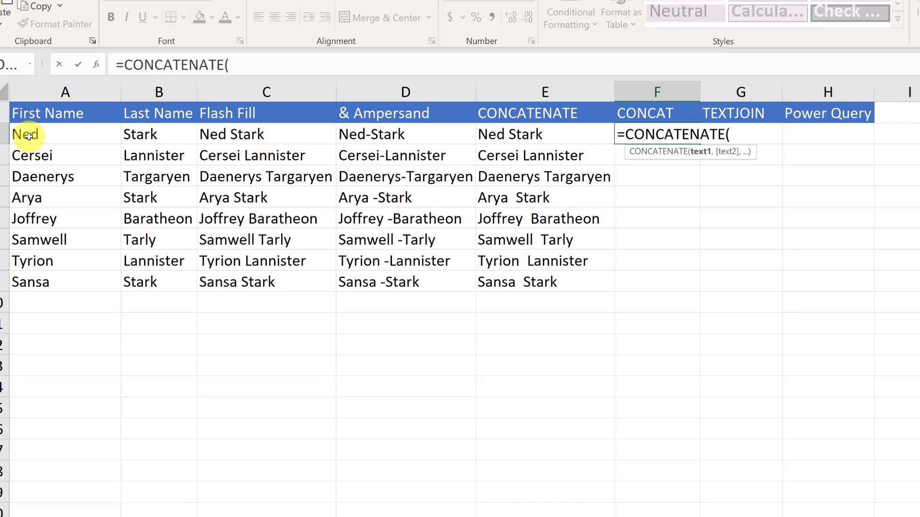
pyautogui.moveTo(28, 136); pyautogui.dragTo(138, 136)
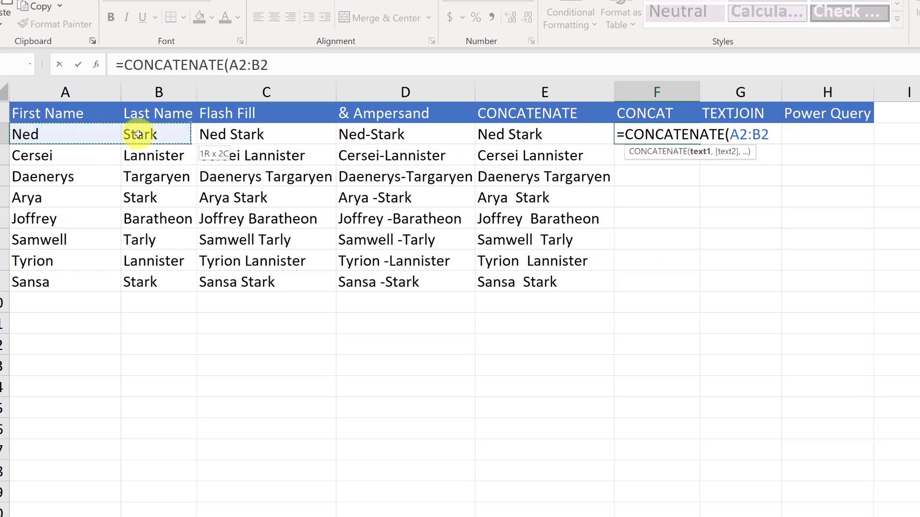
pyautogui.press('Return')
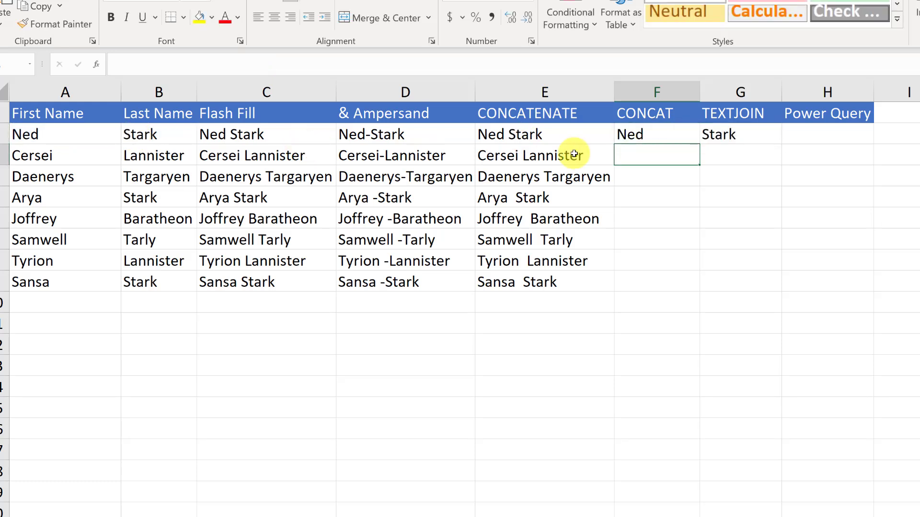
pyautogui.click(688, 139)
pyautogui.press('Delete')
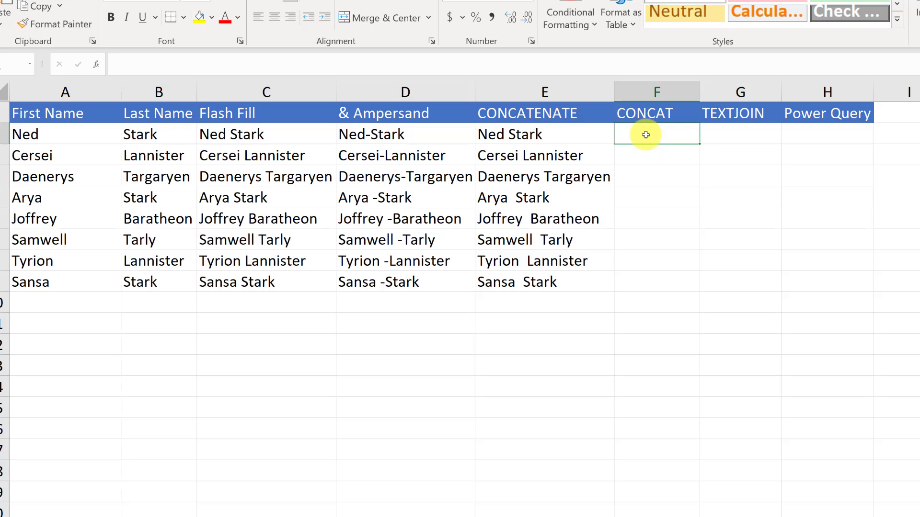
# Enter the formula =CONCAT(A2," ",B2) in F2
pyautogui.write('=')
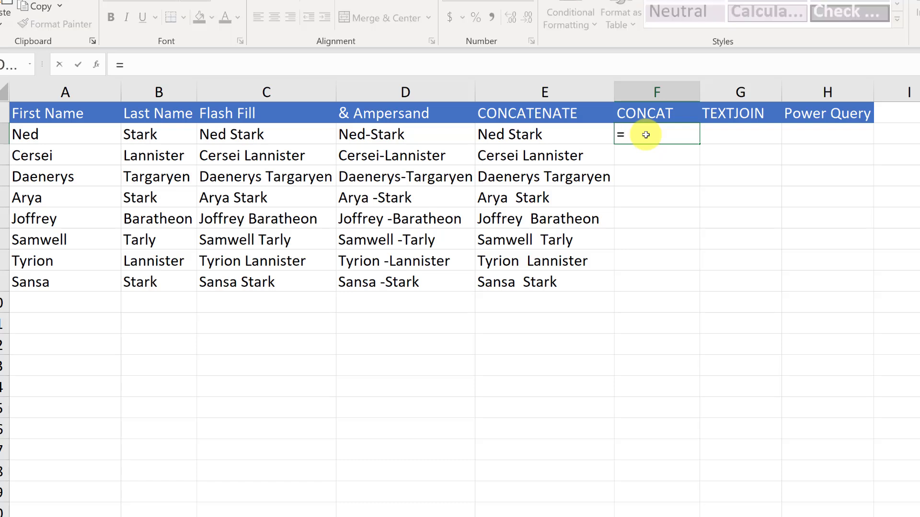
pyautogui.write('con')
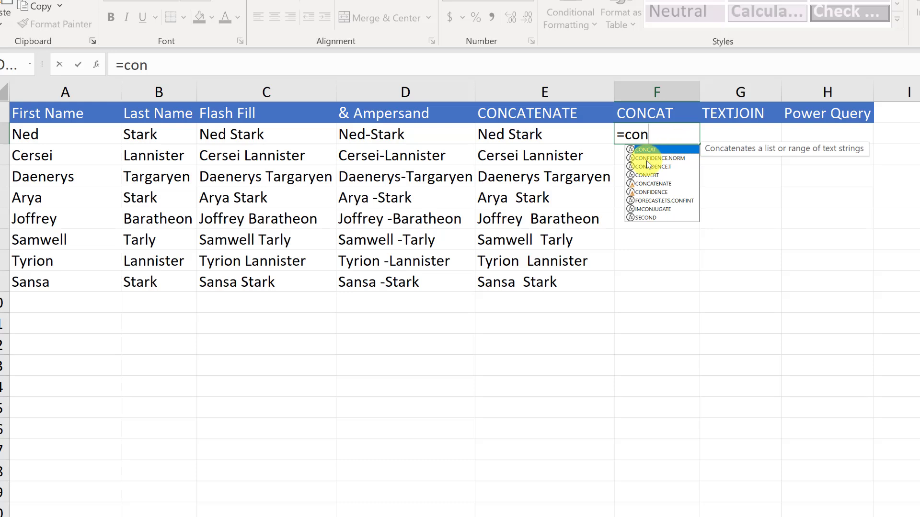
pyautogui.doubleClick(647, 150)
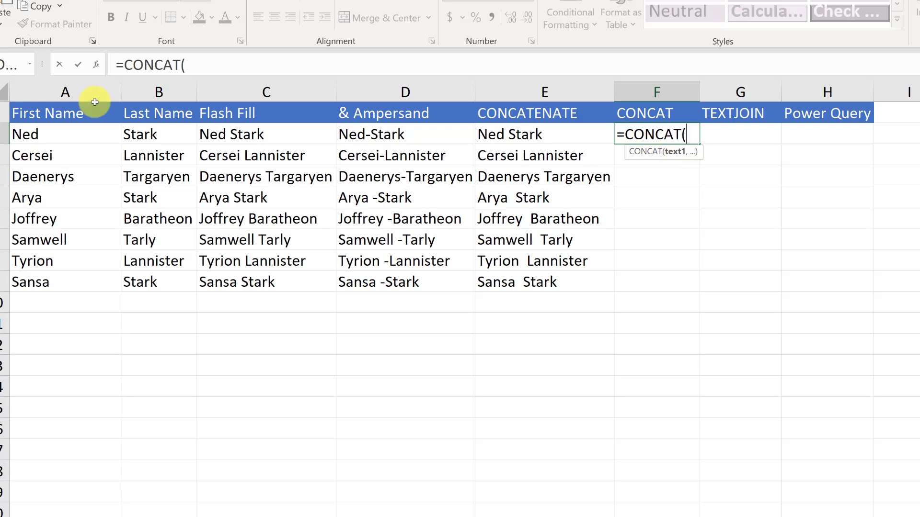
pyautogui.click(68, 138)
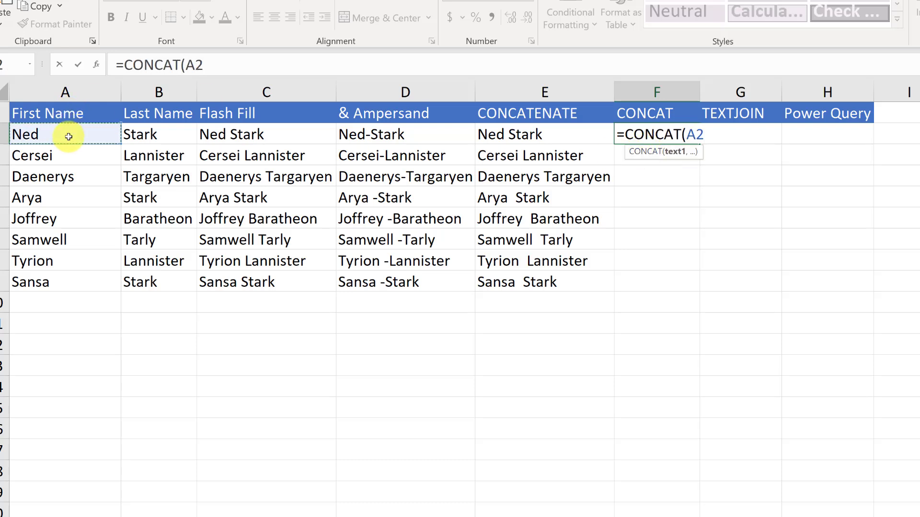
pyautogui.write(',')
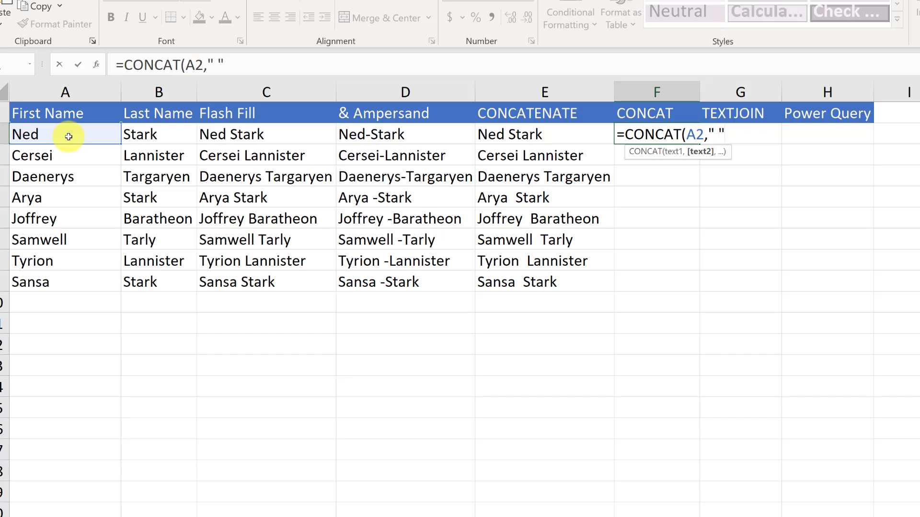
pyautogui.write('" ",')
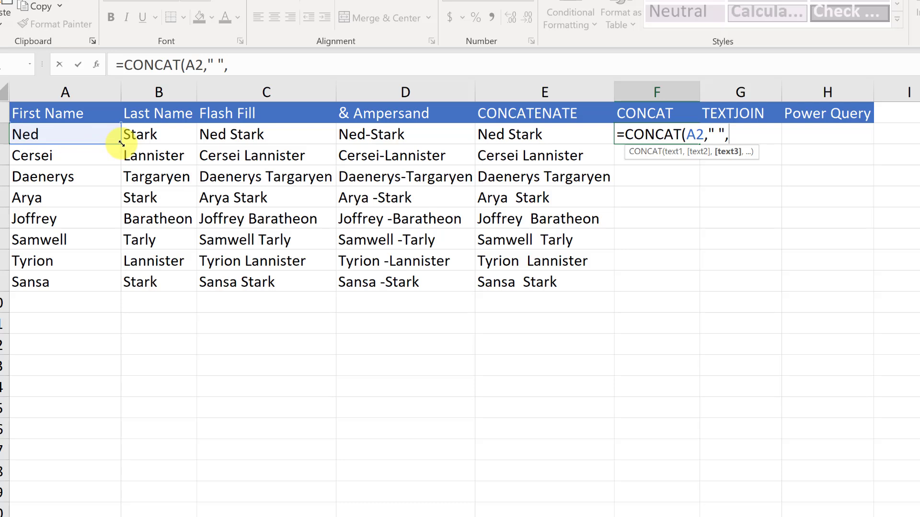
pyautogui.click(144, 139)
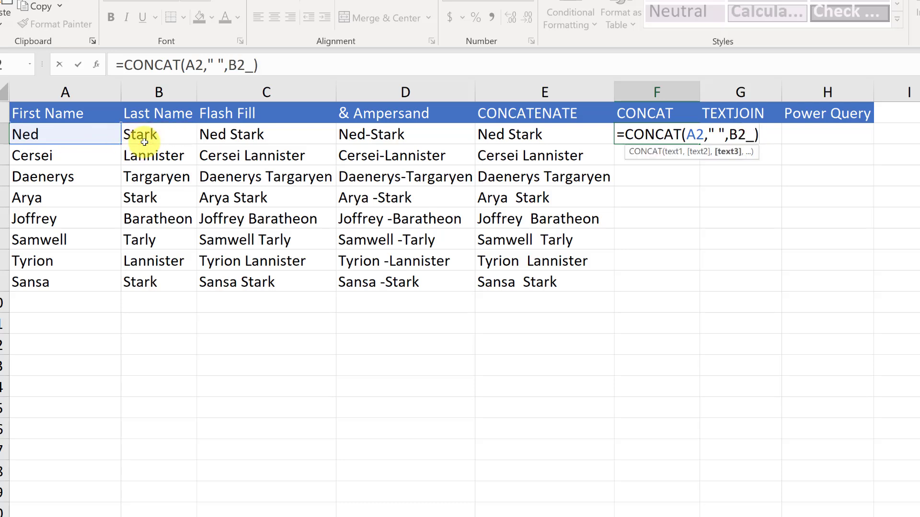
pyautogui.write(')')
pyautogui.press('Return')
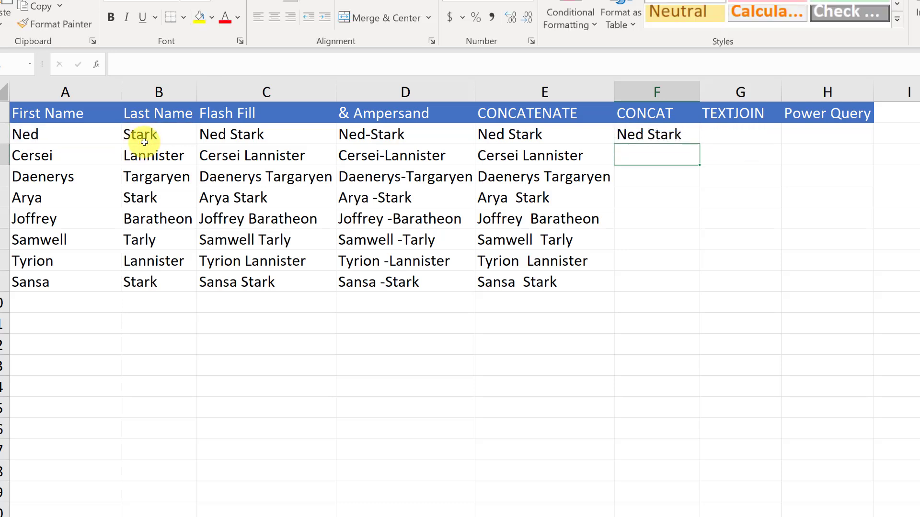
# Fill the F2 formula down to F9 and autofit the width of column F
pyautogui.click(654, 134)
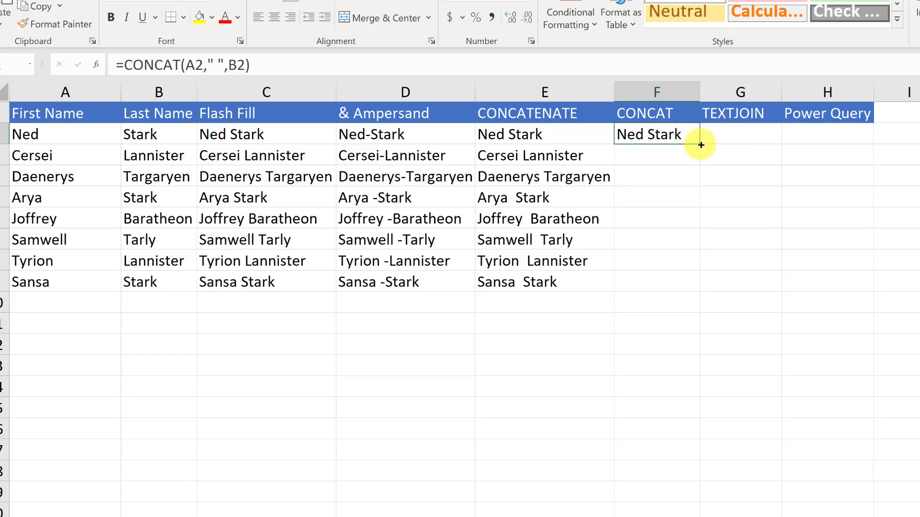
pyautogui.doubleClick(701, 145)
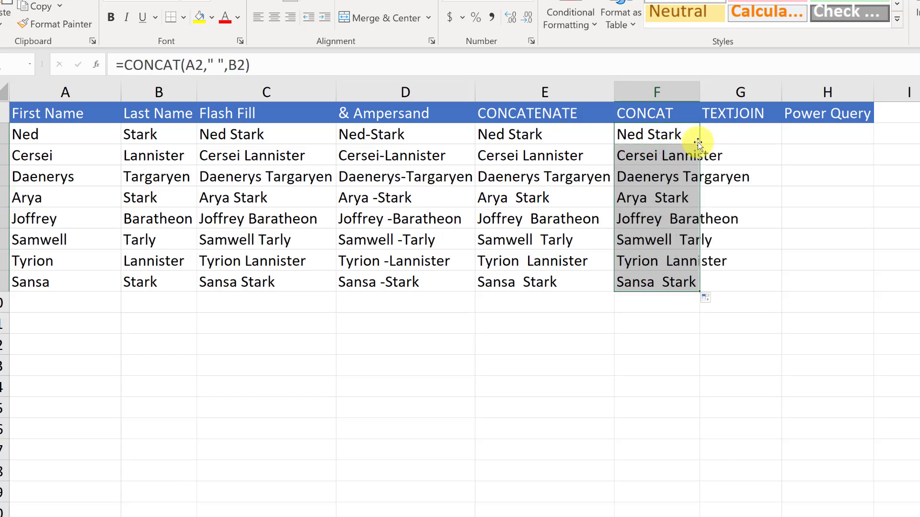
pyautogui.doubleClick(698, 94)
pyautogui.click(820, 323)
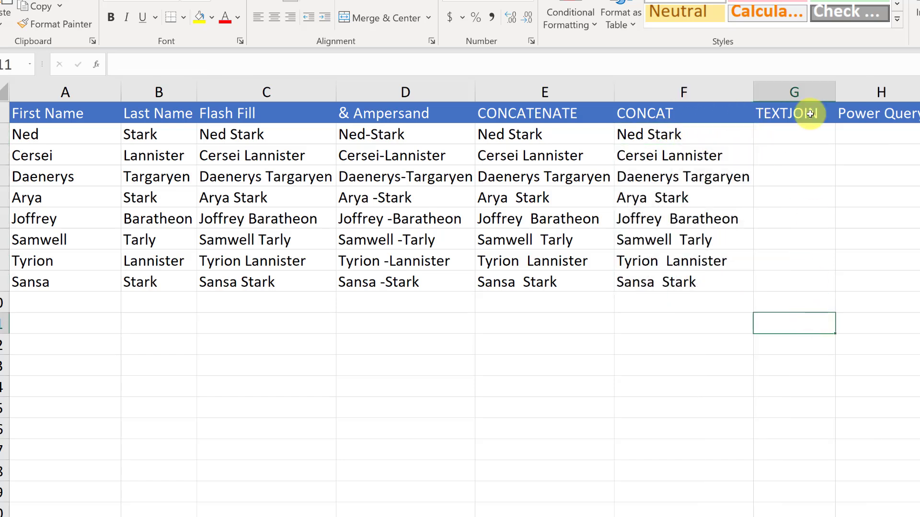
pyautogui.click(779, 138)
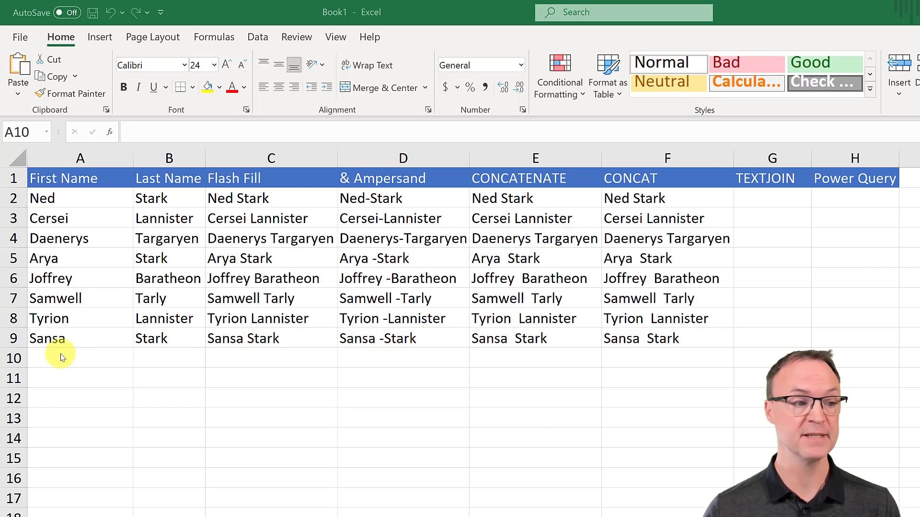
# Remove the trailing spaces after the first names in A9 and A8
pyautogui.doubleClick(85, 339)
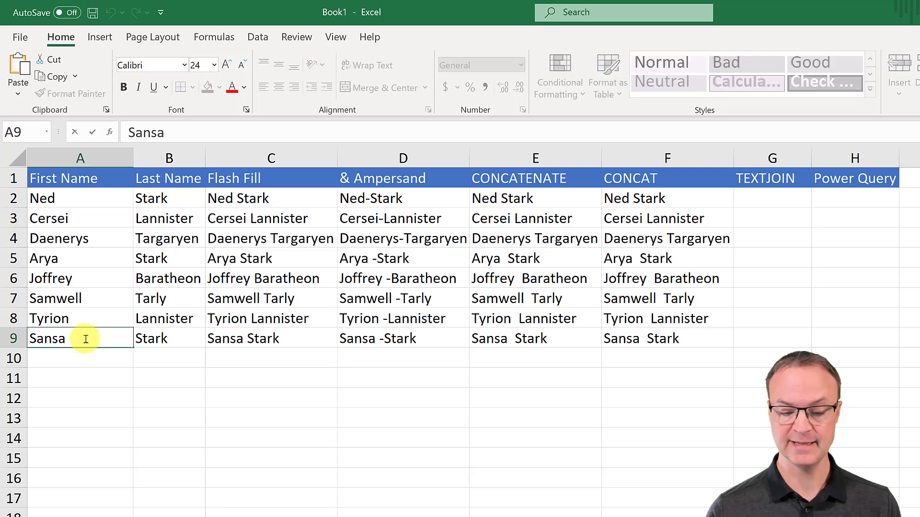
pyautogui.press('Return')
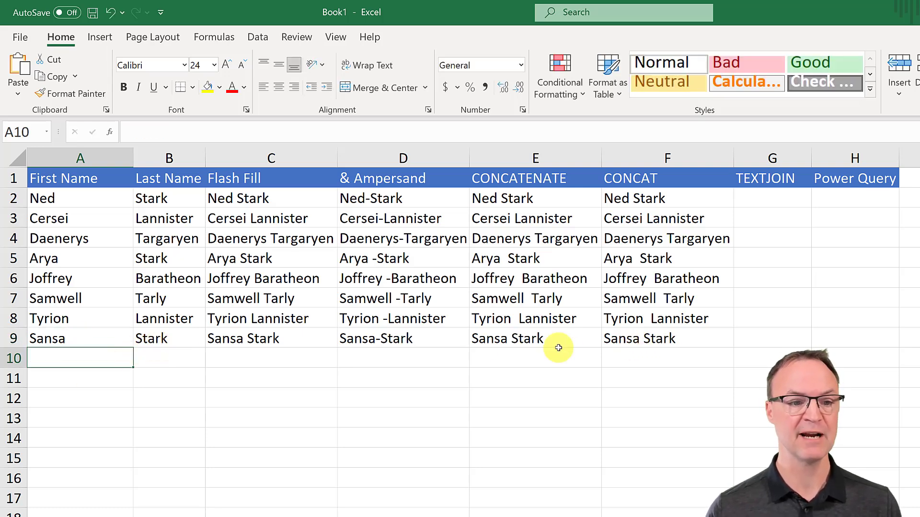
pyautogui.doubleClick(111, 321)
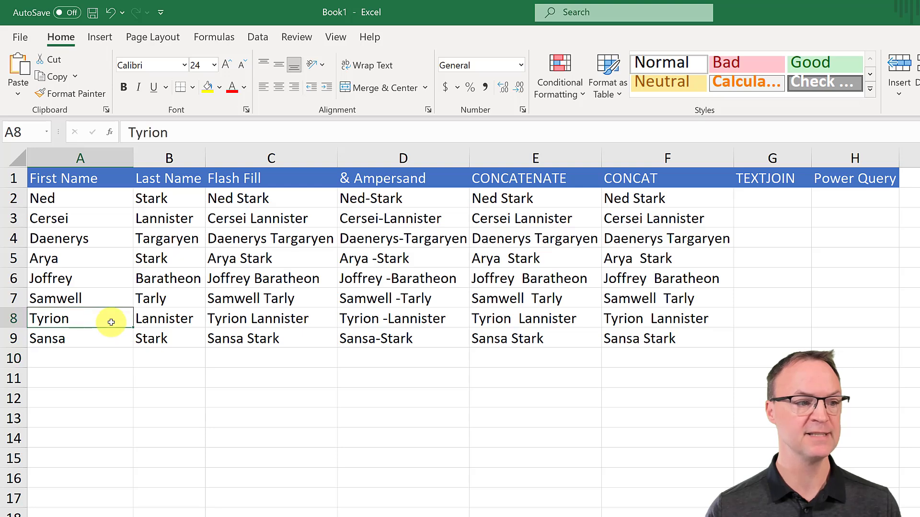
pyautogui.click(147, 415)
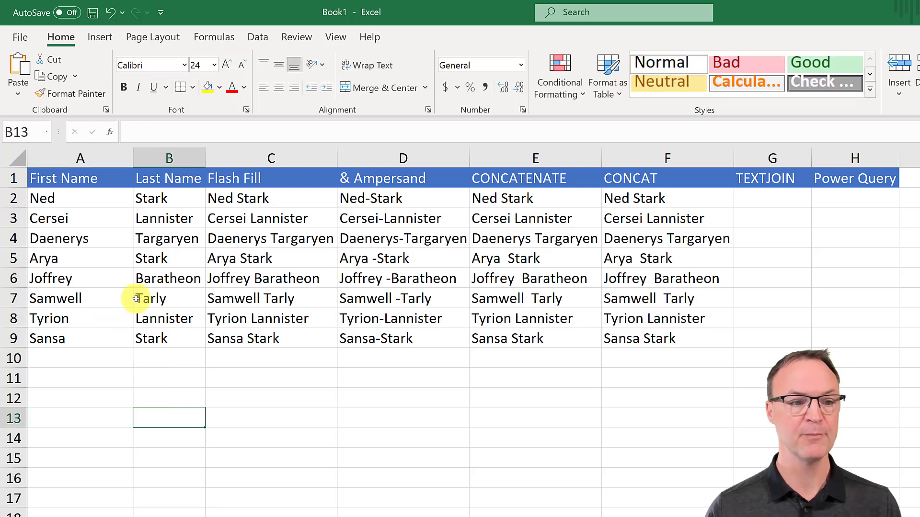
# Remove the trailing spaces after the first names in A7 and A6
pyautogui.click(112, 295)
pyautogui.doubleClick(111, 295)
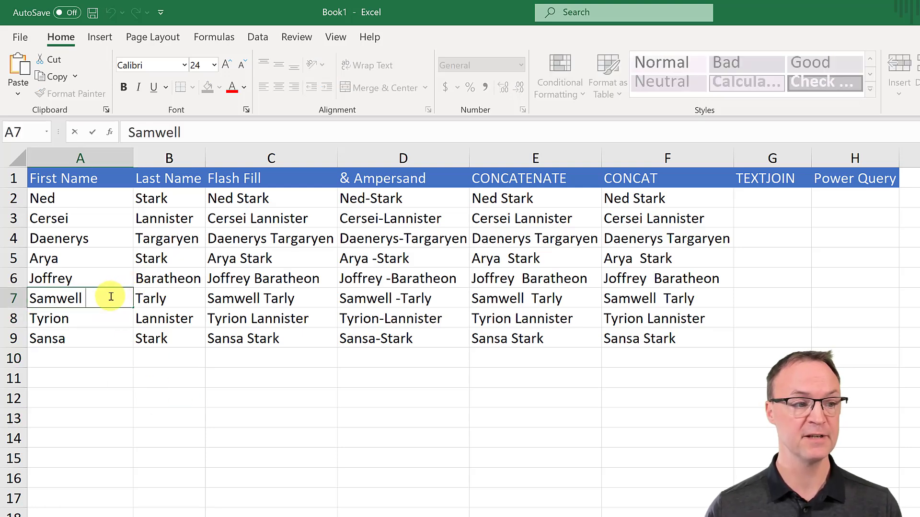
pyautogui.press('BackSpace')
pyautogui.click(96, 282)
pyautogui.doubleClick(93, 282)
pyautogui.press('BackSpace')
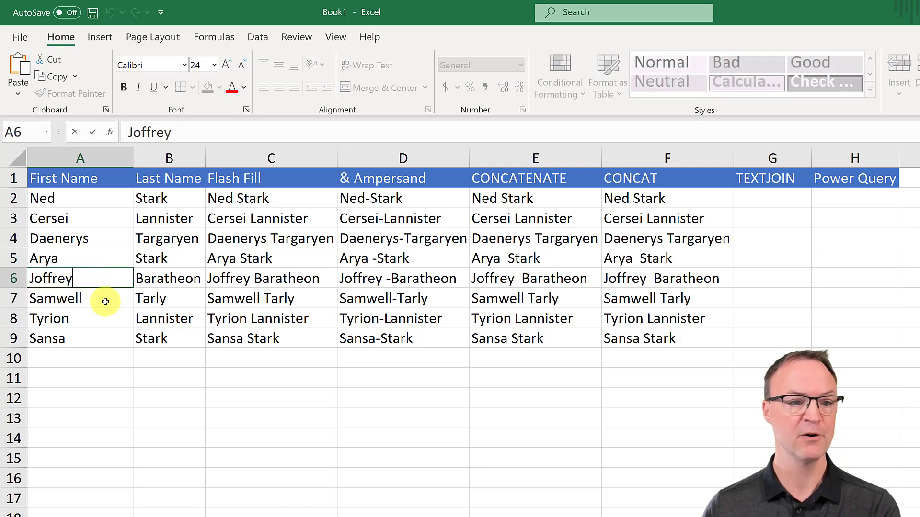
pyautogui.click(124, 398)
# Remove the trailing space after the first name in A5 and check A3 for an extra space
pyautogui.doubleClick(108, 258)
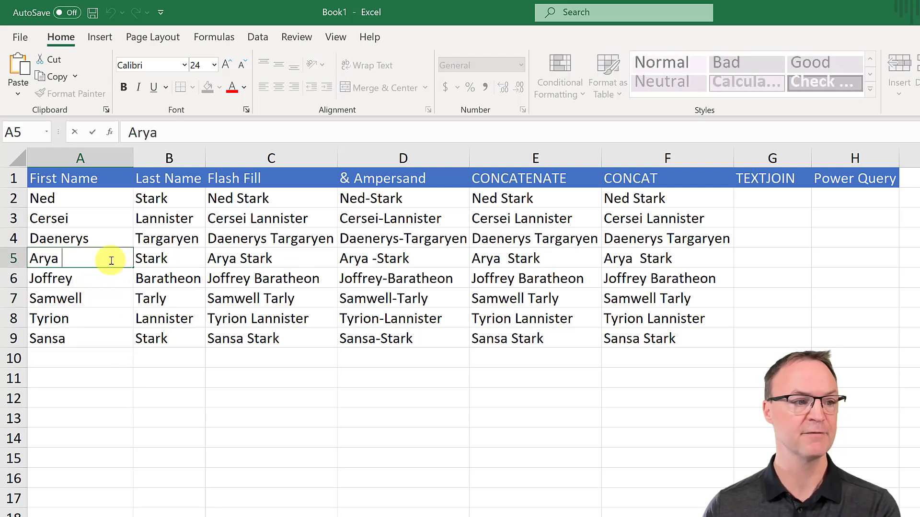
pyautogui.press('BackSpace')
pyautogui.click(119, 374)
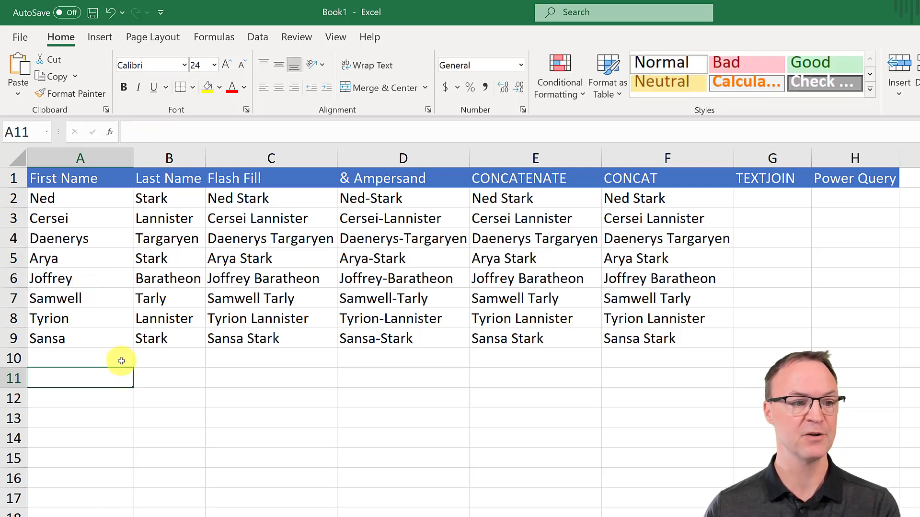
pyautogui.doubleClick(111, 222)
pyautogui.click(265, 412)
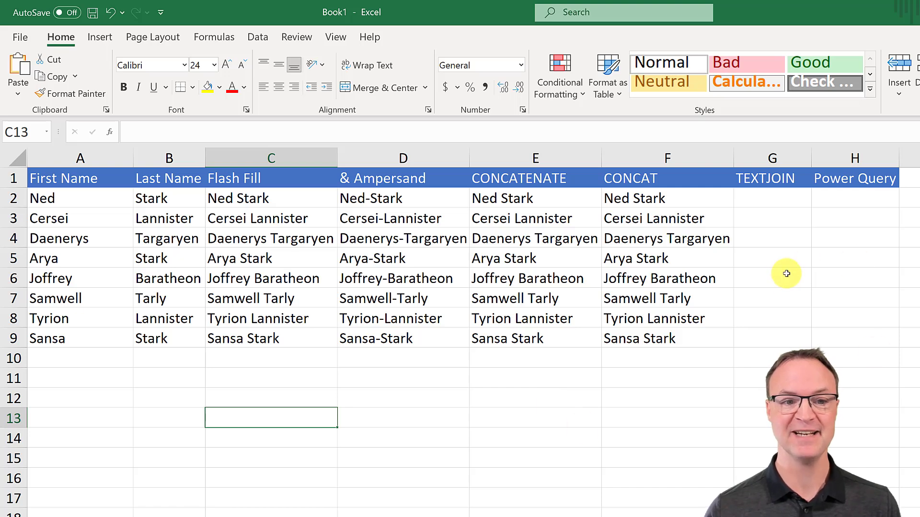
# Enter the formula =TEXTJOIN(" ",TRUE,A2,B2) in G2 to join the first and last name with a space
pyautogui.click(765, 200)
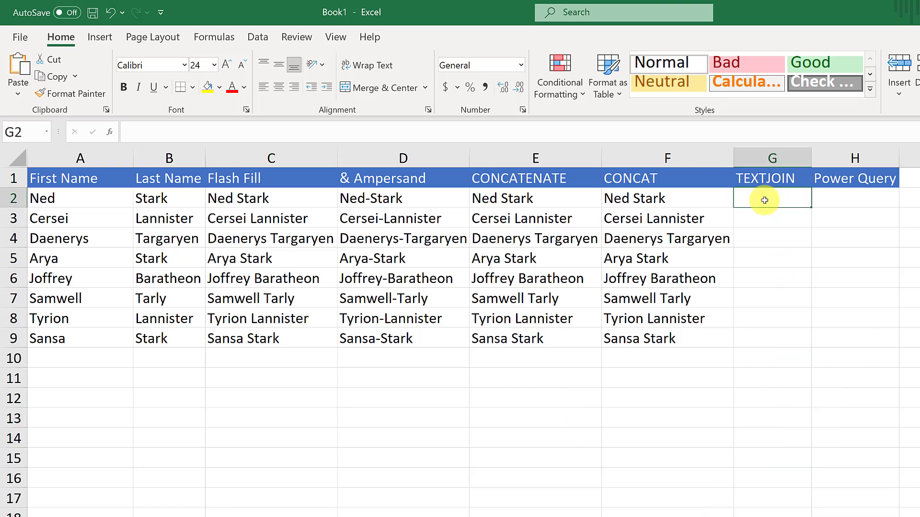
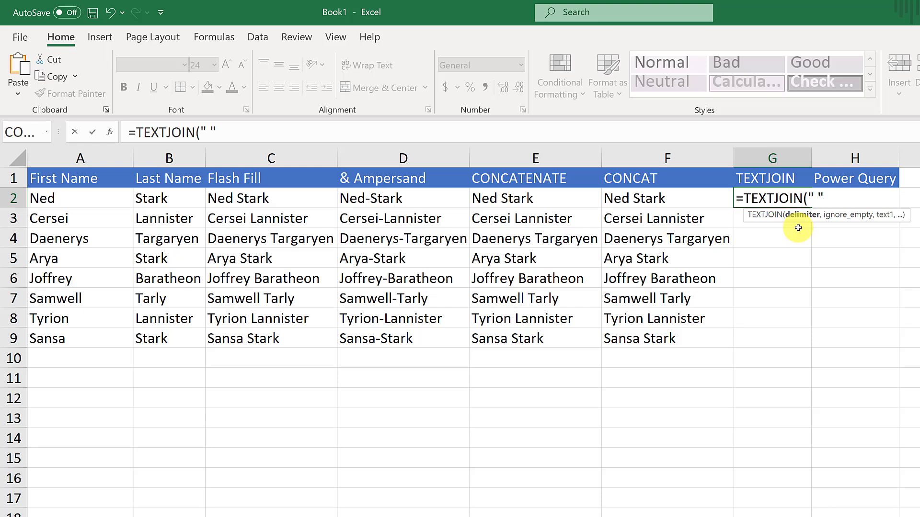
pyautogui.write(',')
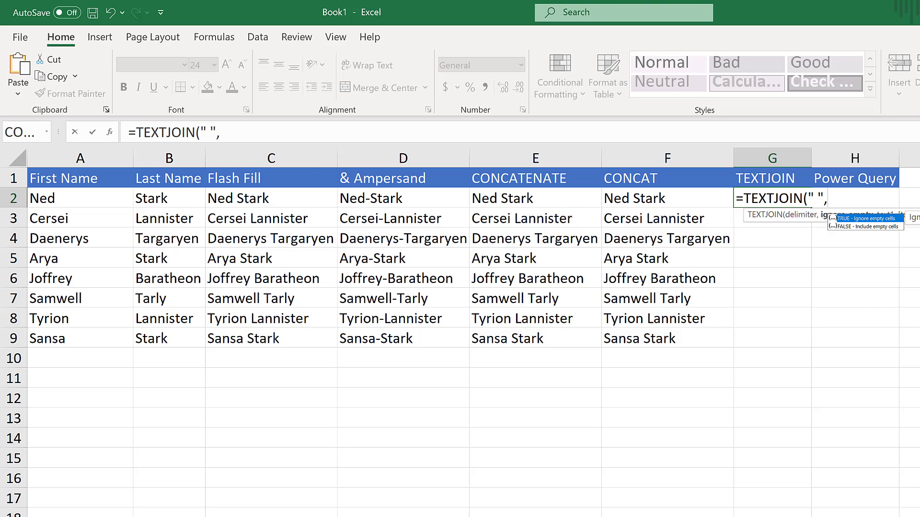
pyautogui.doubleClick(872, 221)
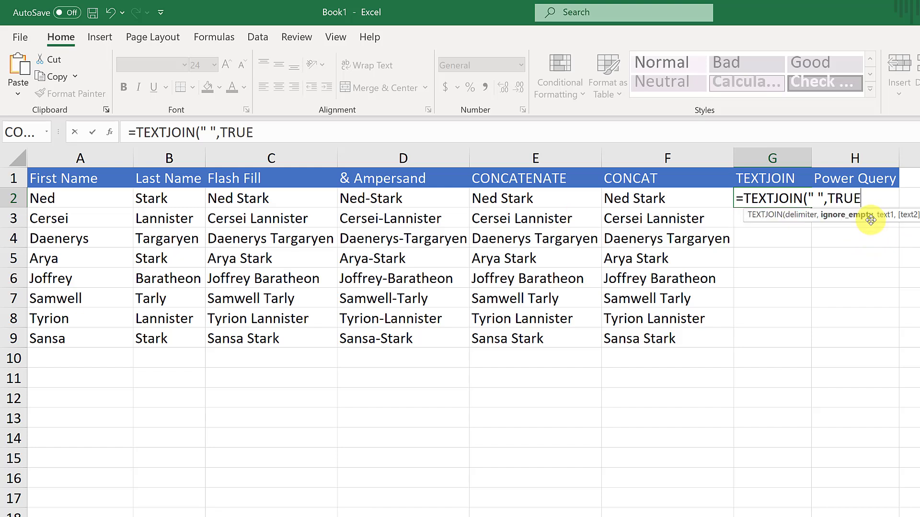
pyautogui.write(',')
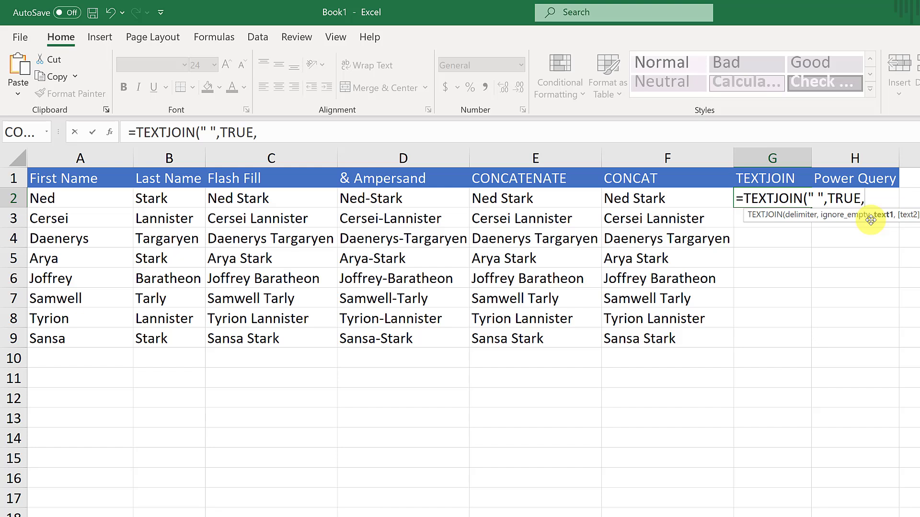
pyautogui.click(80, 204)
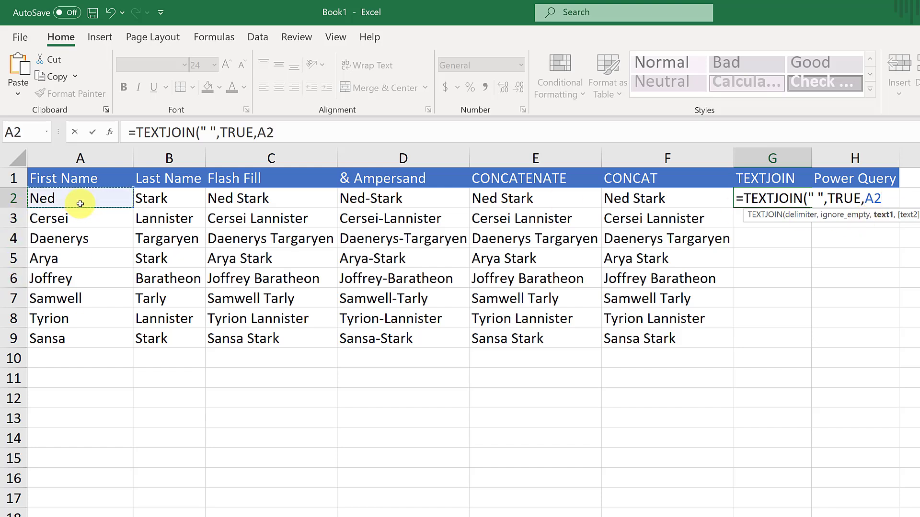
pyautogui.write(',')
pyautogui.click(166, 199)
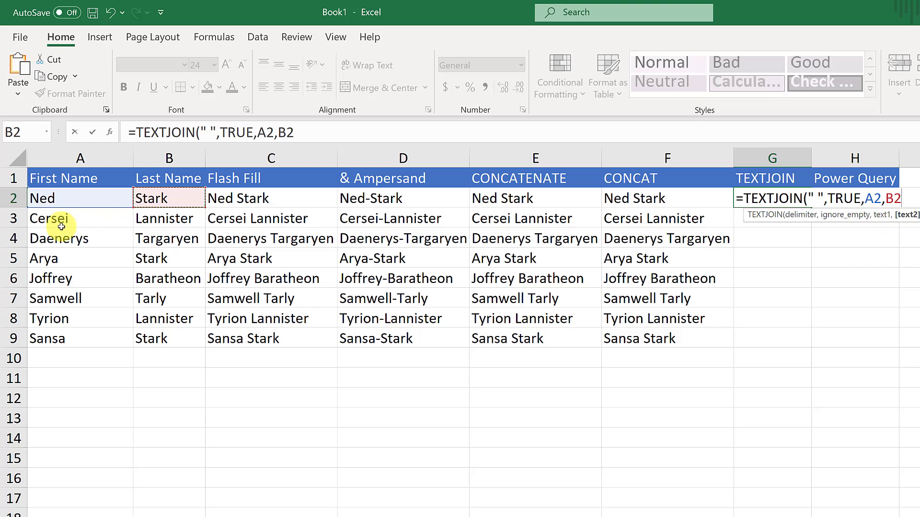
pyautogui.write(')')
pyautogui.press('Return')
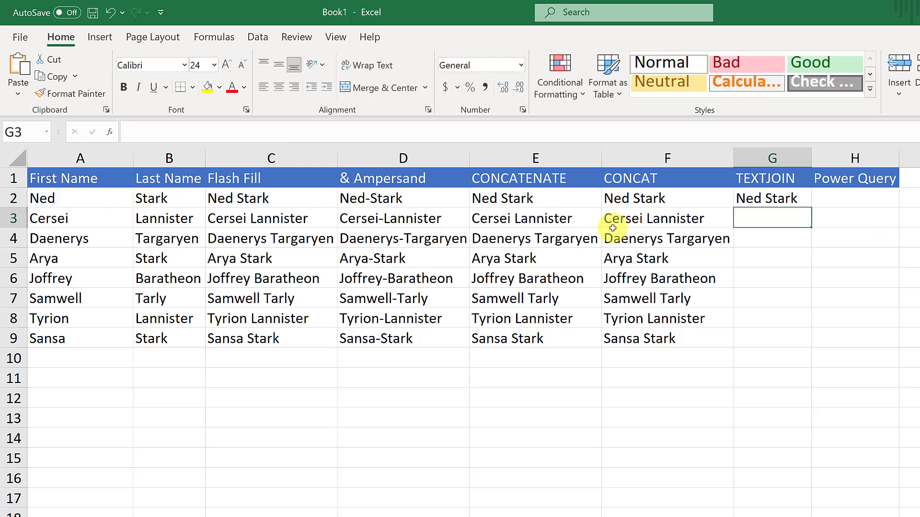
# Fill the G2 formula down to G9 and autofit the width of column G
pyautogui.click(766, 198)
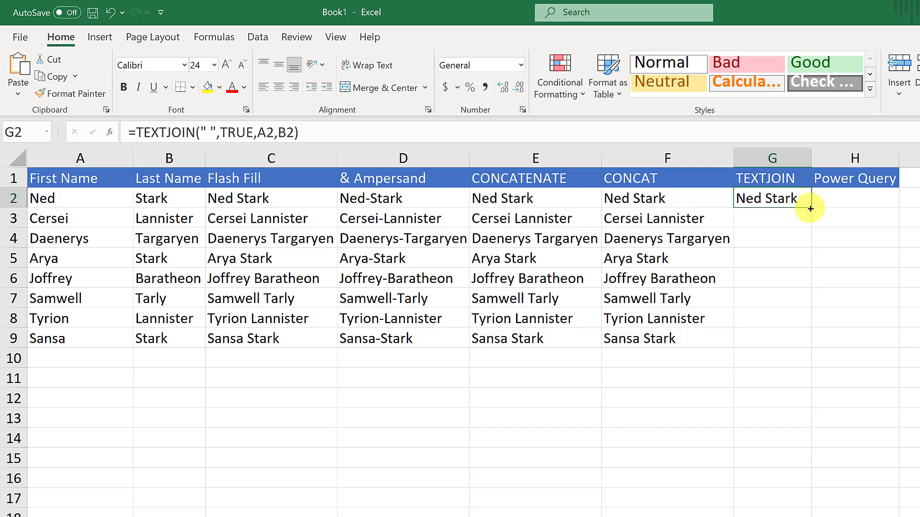
pyautogui.doubleClick(810, 208)
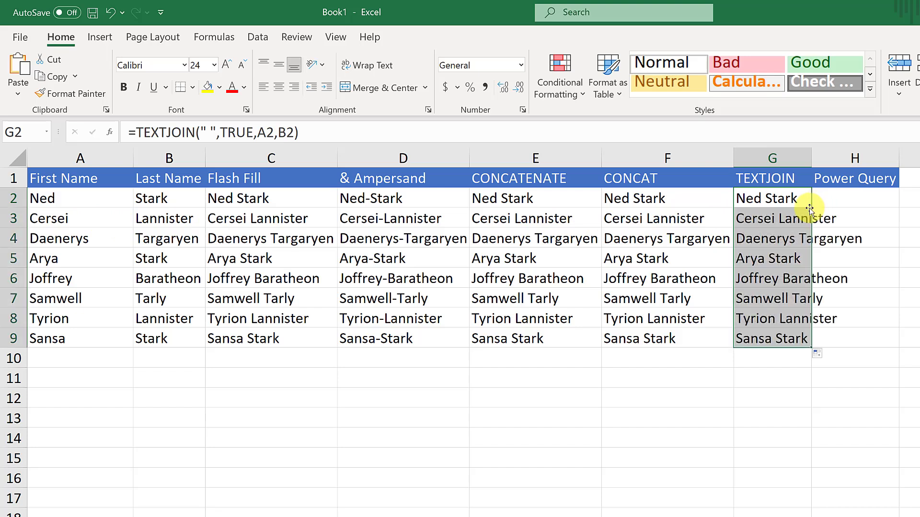
pyautogui.doubleClick(813, 162)
pyautogui.click(883, 412)
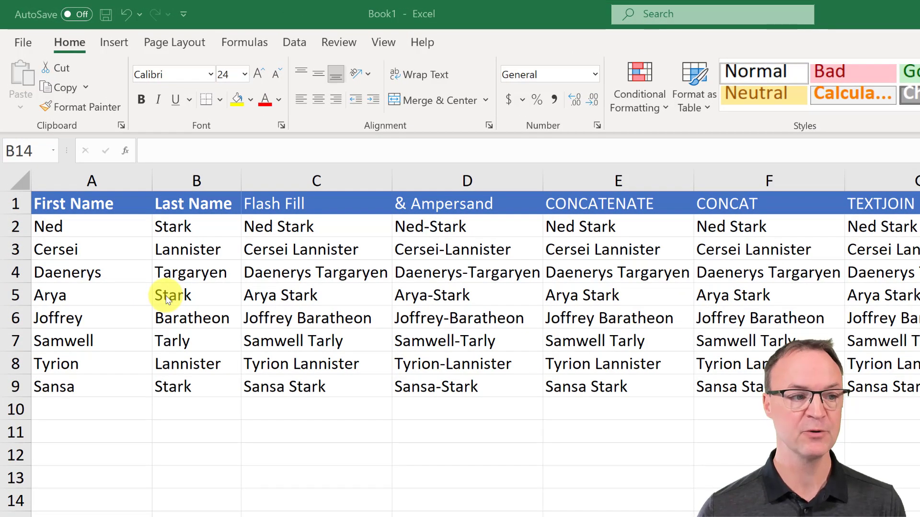
# Convert the name range A1:B9 into a table with headers and load it into the Power Query Editor
pyautogui.click(296, 43)
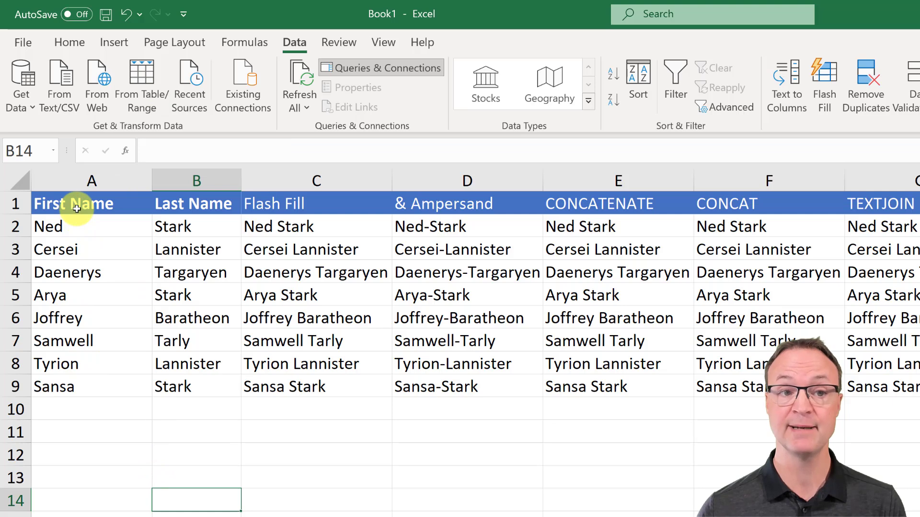
pyautogui.moveTo(77, 209); pyautogui.dragTo(186, 400)
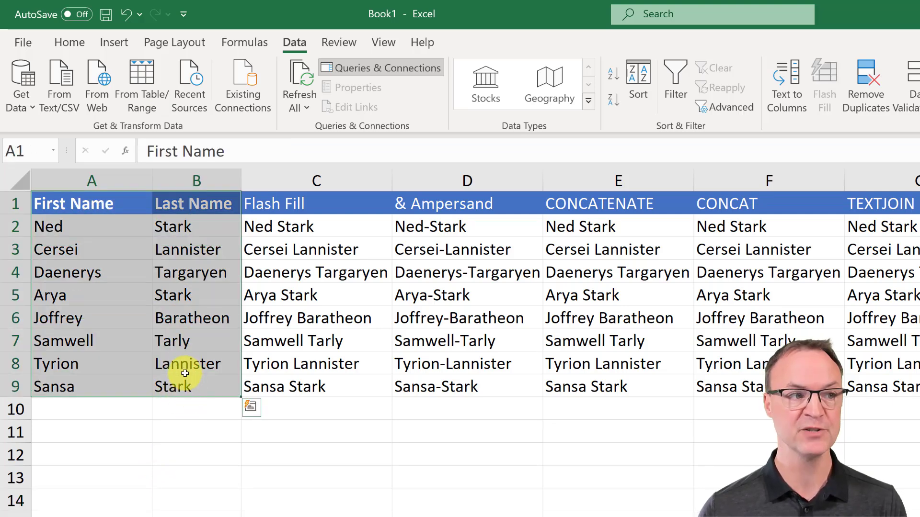
pyautogui.click(111, 41)
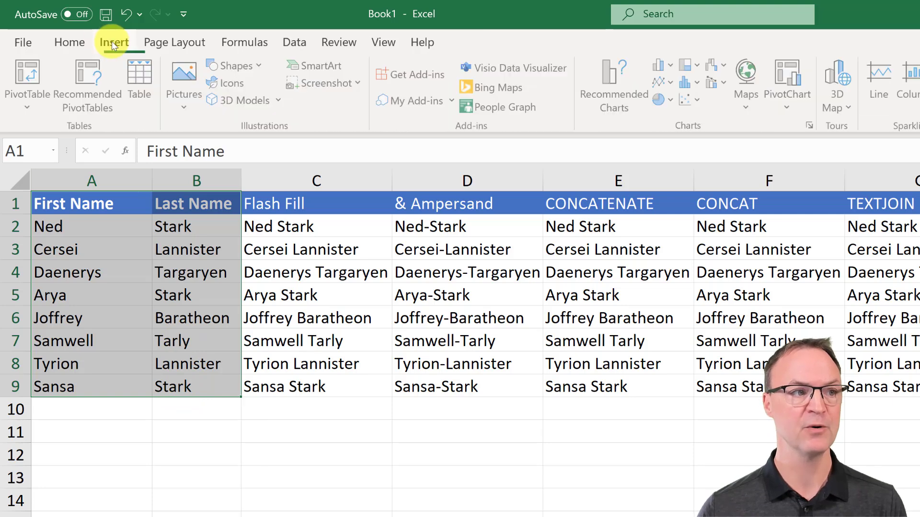
pyautogui.click(140, 77)
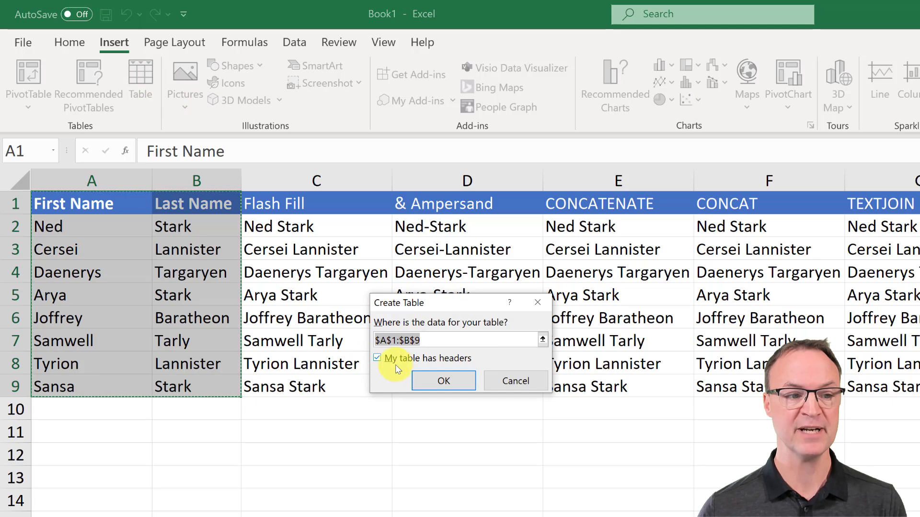
pyautogui.click(446, 382)
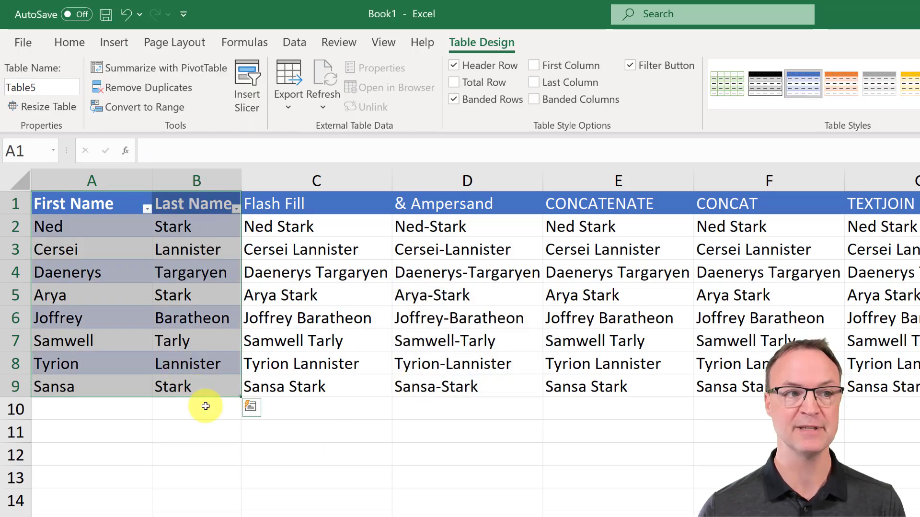
pyautogui.click(294, 43)
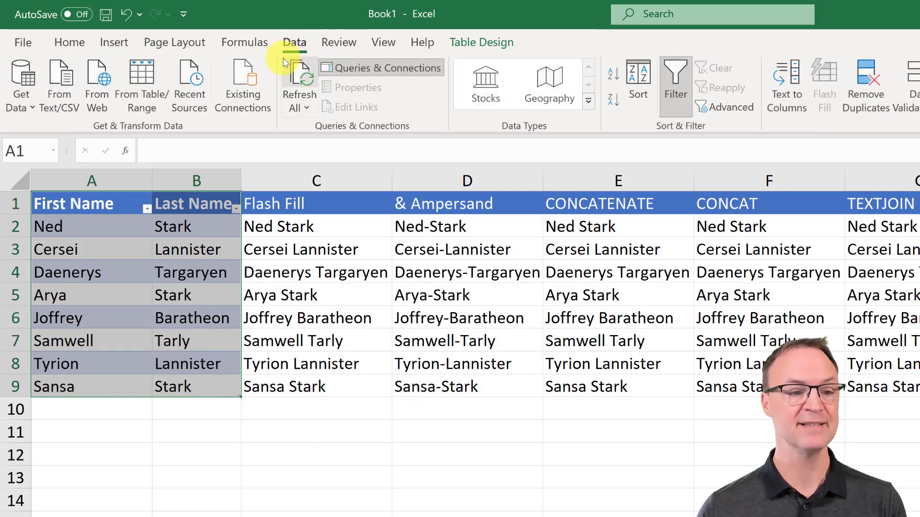
pyautogui.click(157, 82)
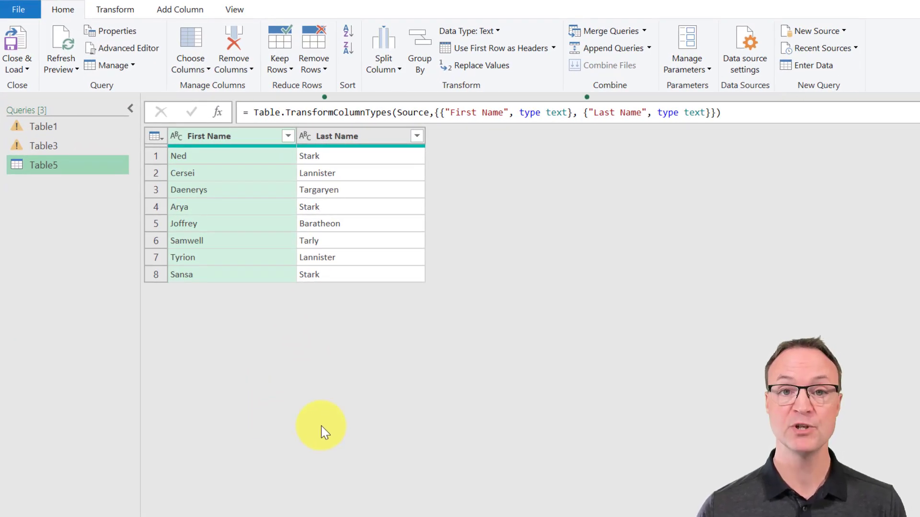
# Merge the First Name and Last Name columns with a Space separator into a new column named Names
pyautogui.keyDown('ctrl'); pyautogui.click(338, 137); pyautogui.keyUp('ctrl')
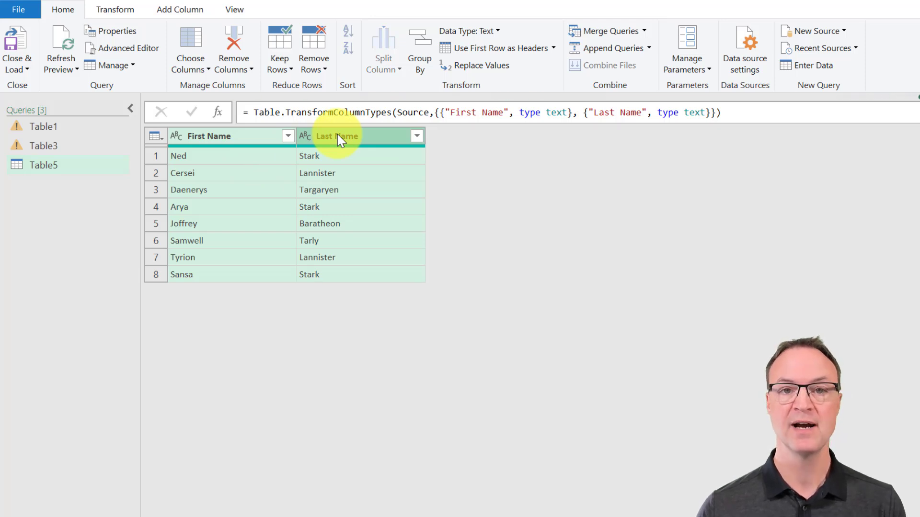
pyautogui.rightClick(337, 135)
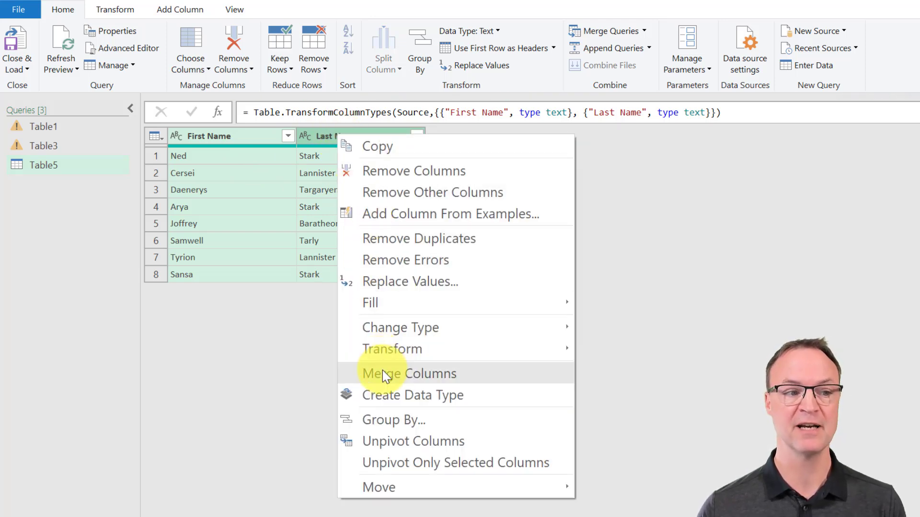
pyautogui.click(116, 12)
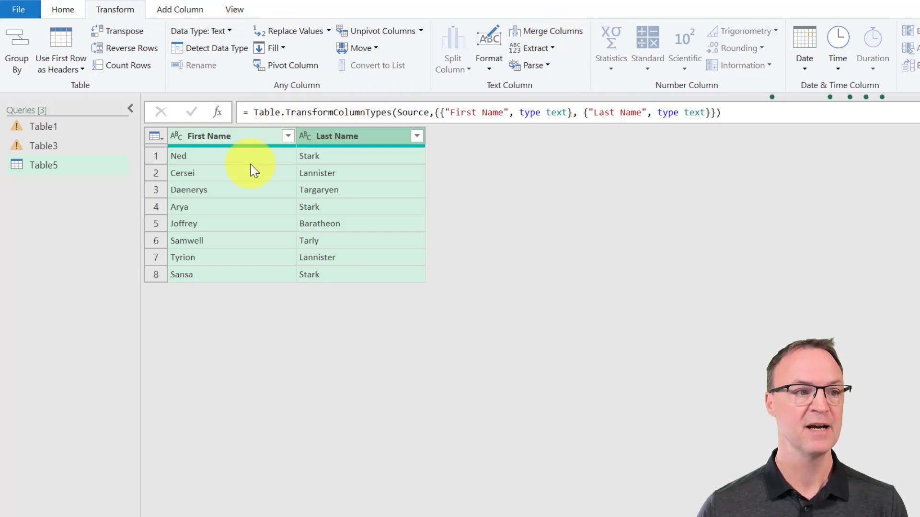
pyautogui.click(551, 31)
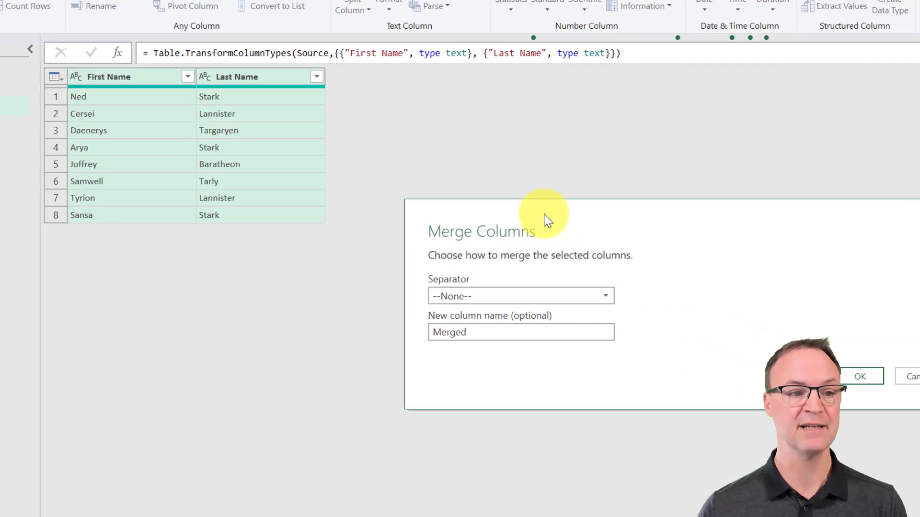
pyautogui.click(560, 268)
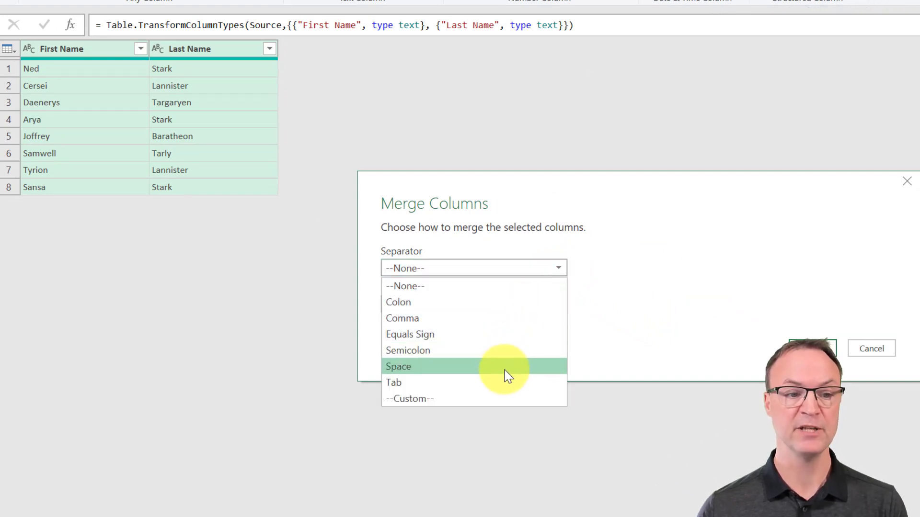
pyautogui.click(508, 367)
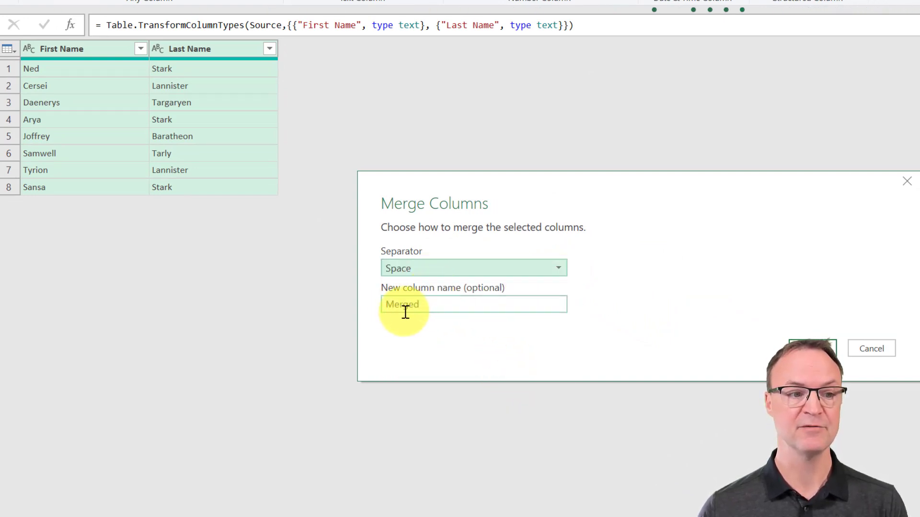
pyautogui.doubleClick(463, 308)
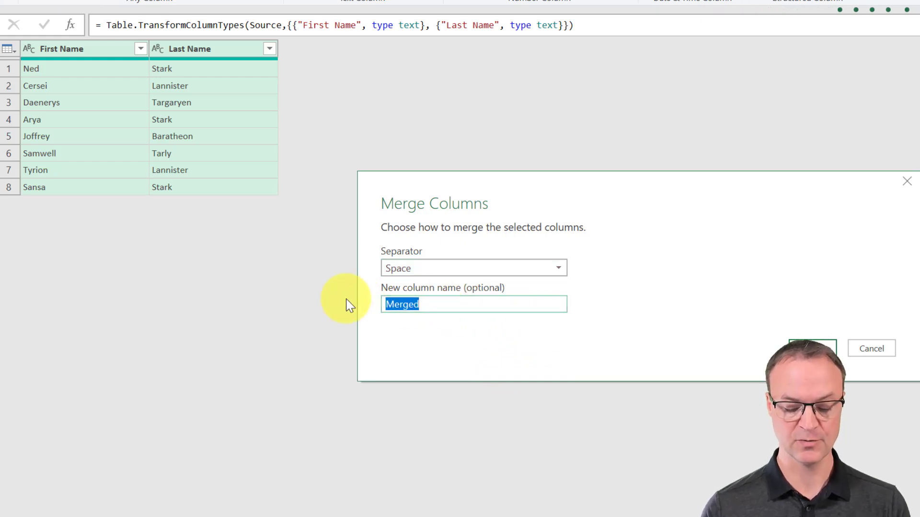
pyautogui.write('Names')
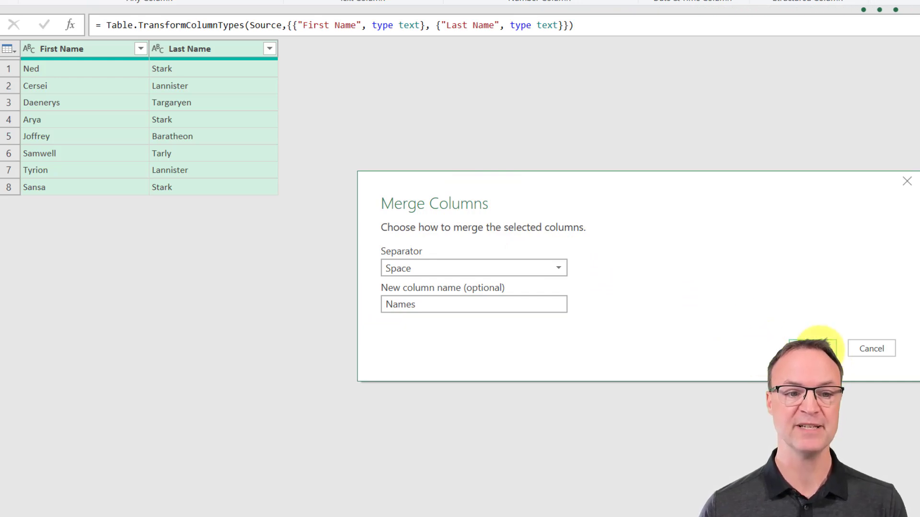
pyautogui.click(818, 346)
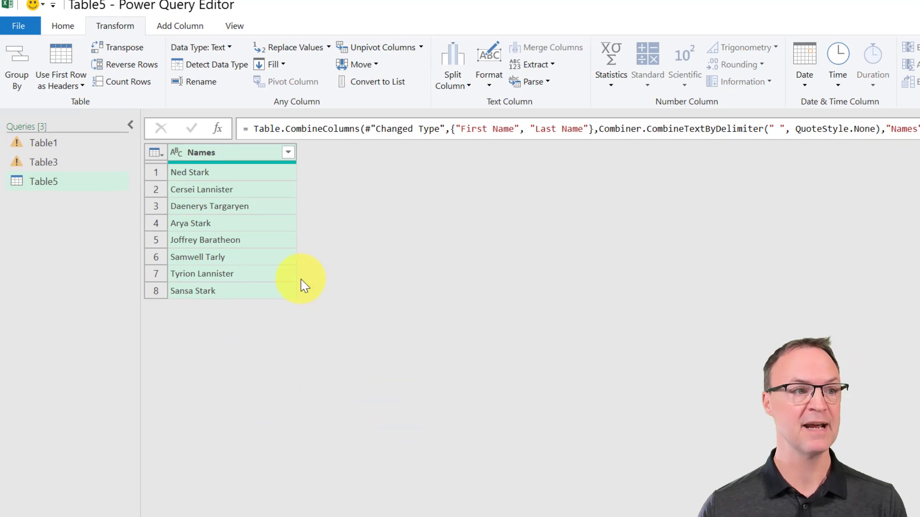
# Close the Power Query Editor and load the merged names into the workbook
pyautogui.click(63, 26)
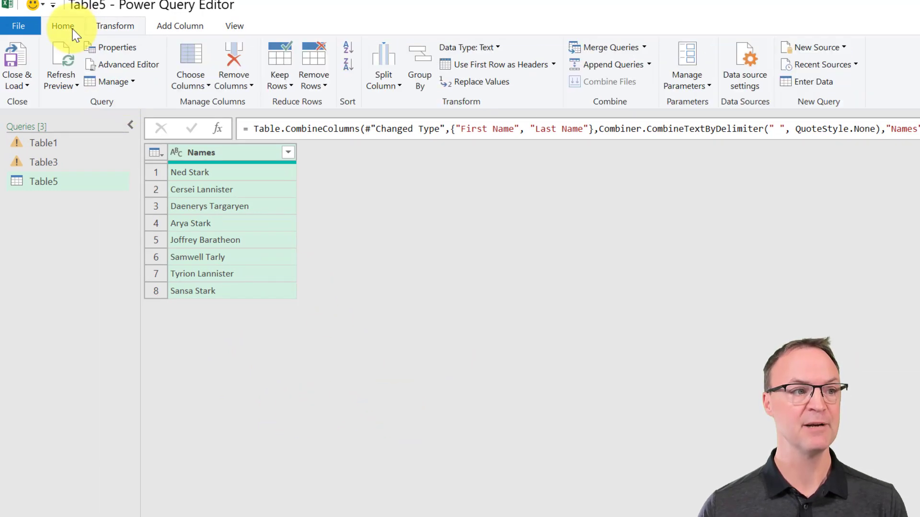
pyautogui.click(26, 81)
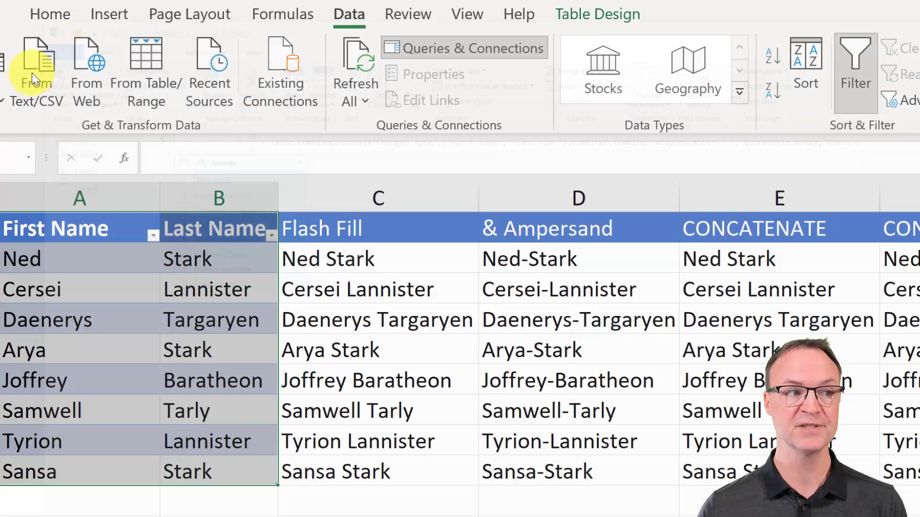